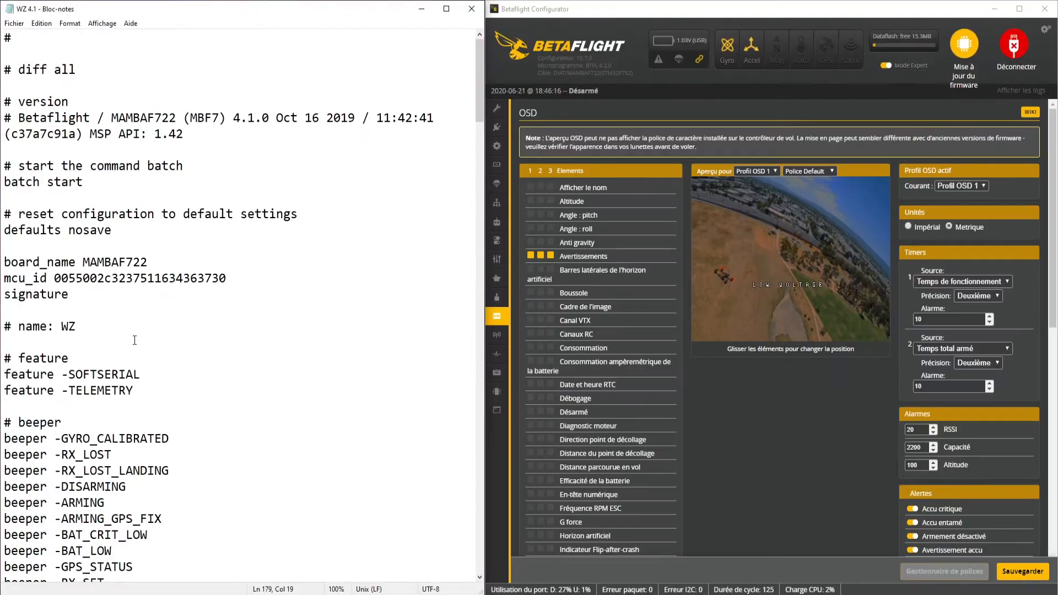
- Copy the osd_ settings from osd_warn_arming_disable through osd_stat_flight_dist in the WZ 4.1 text file and run them in Betaflight Configurator's CLI
scroll(135, 344, "down", 8)
scroll(135, 344, "down", 20)
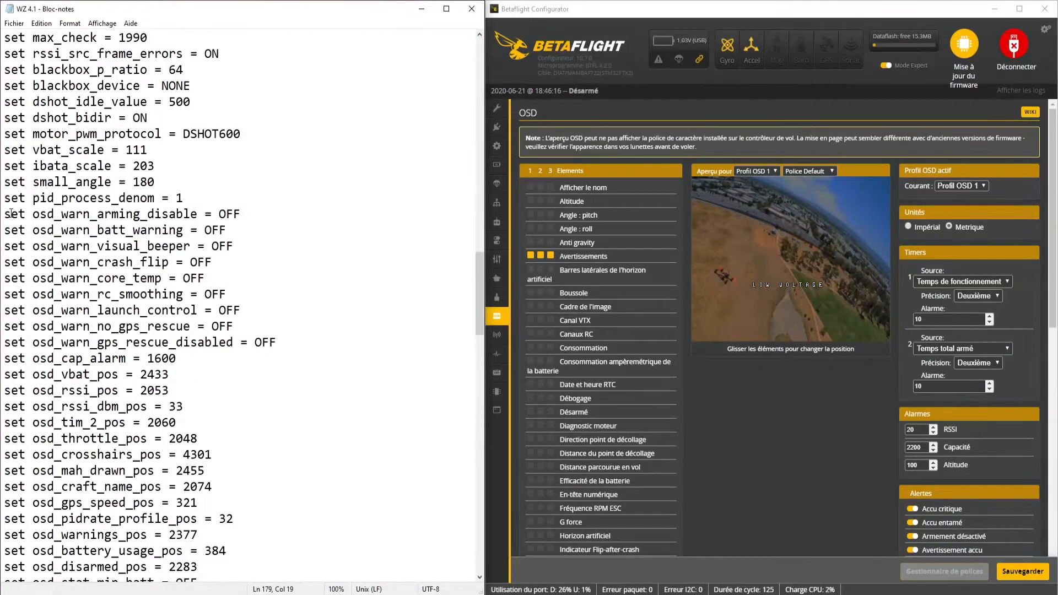
left_click_drag(3, 214, 250, 247)
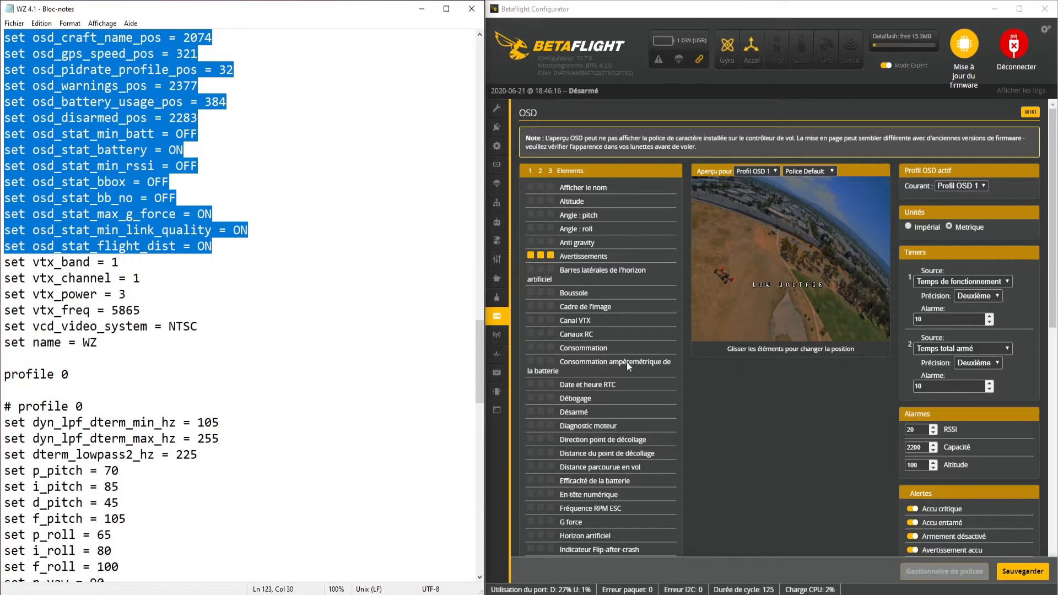
left_click(496, 410)
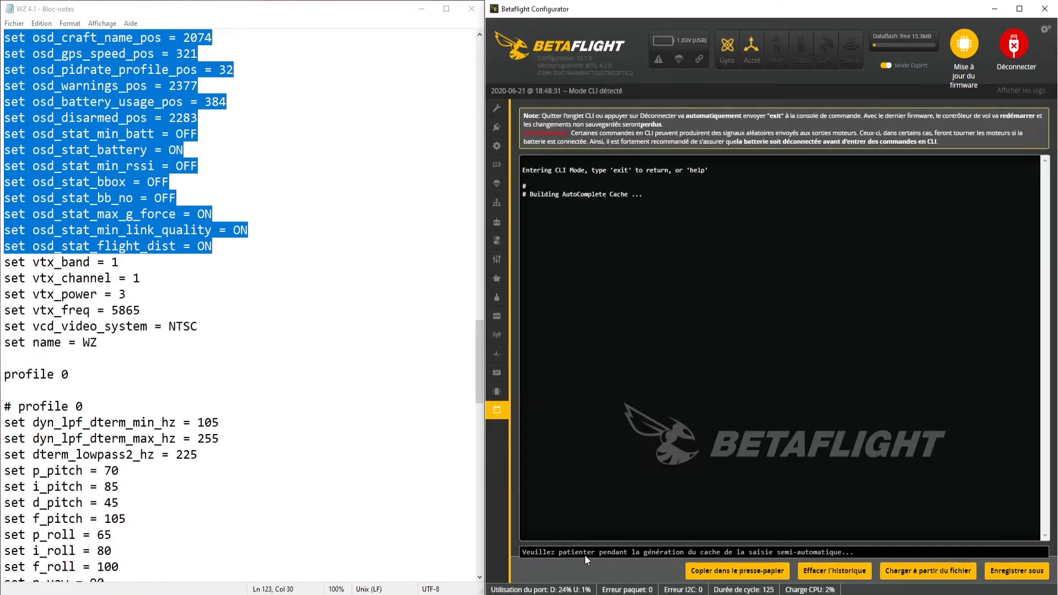
key("ctrl+v")
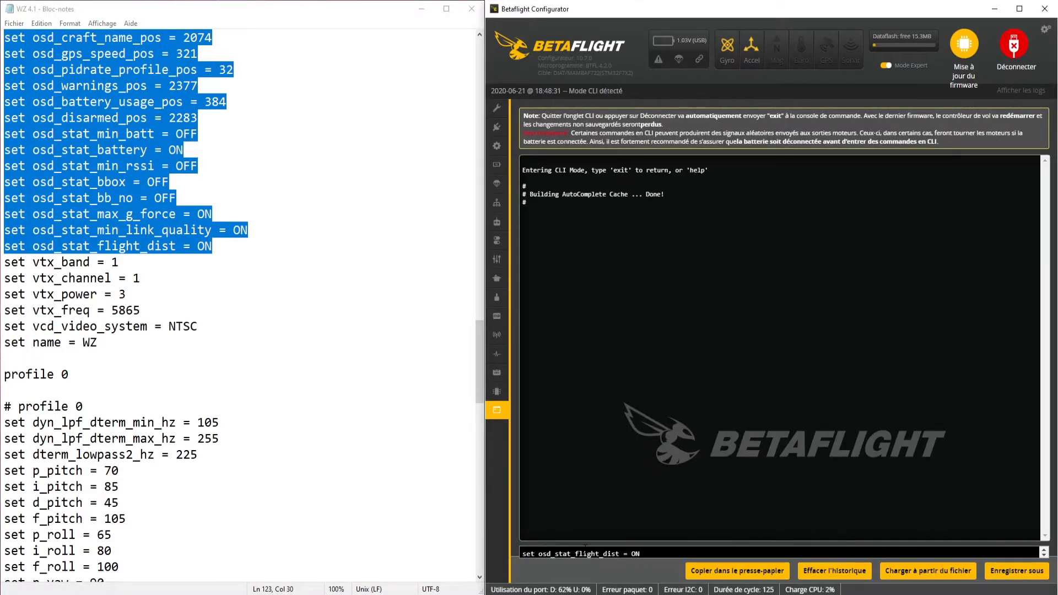
key("Return")
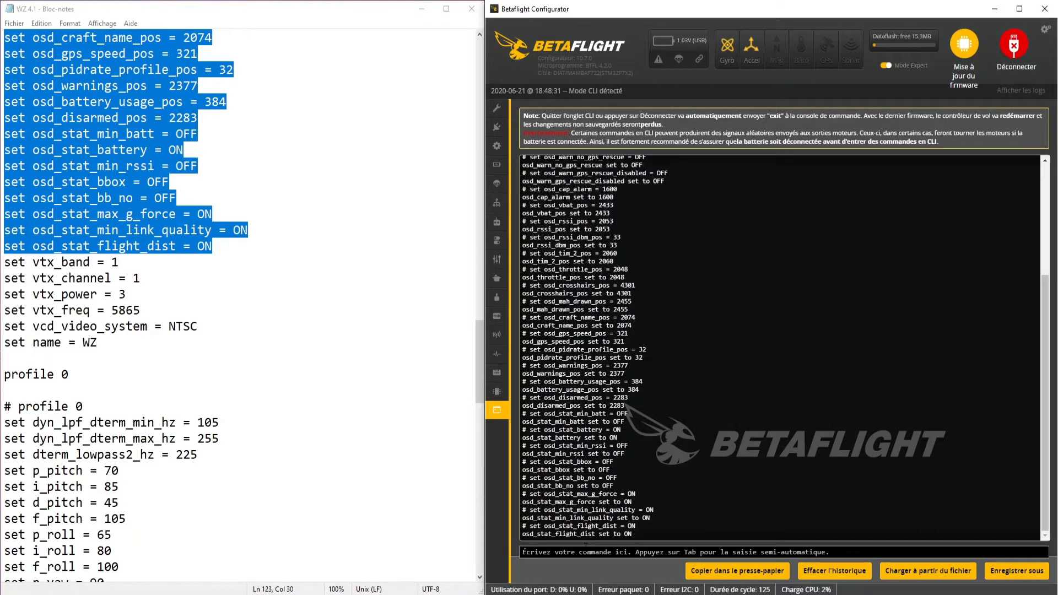
- Save the CLI settings with the save command, then reconnect to the flight controller and show its OSD setup
type("save")
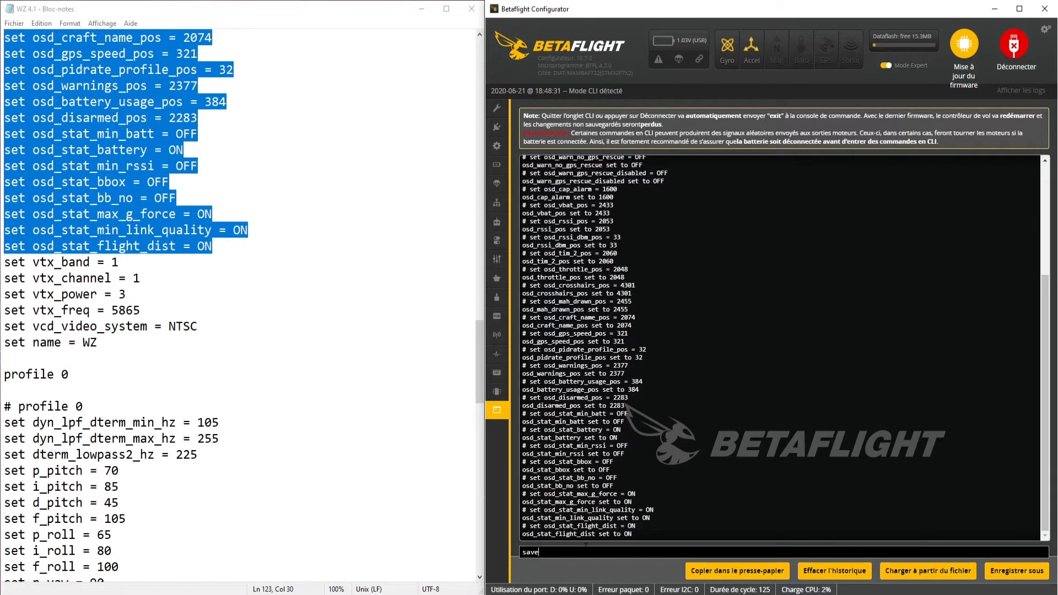
key("Return")
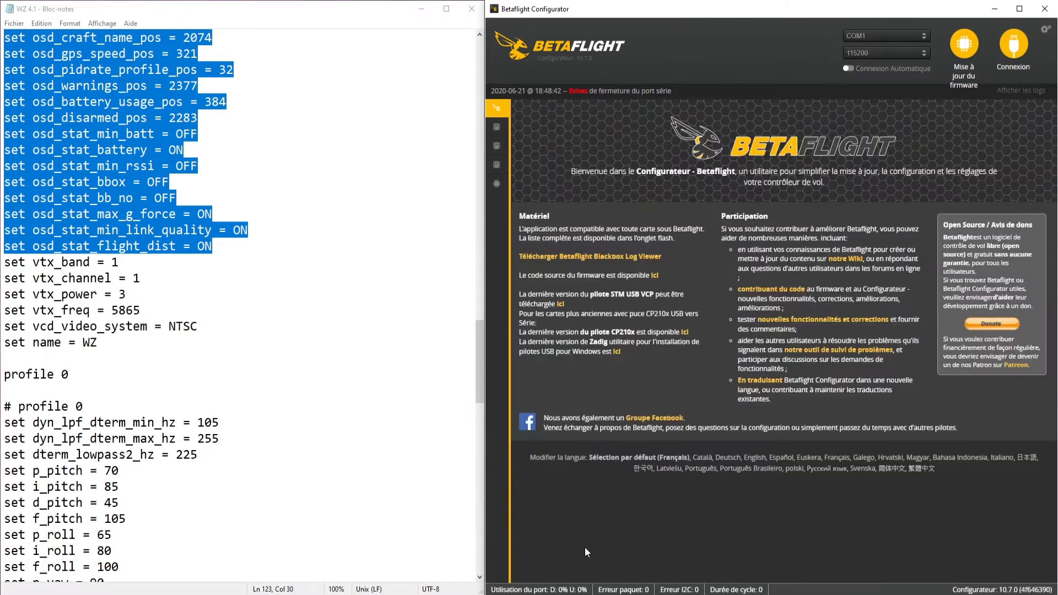
left_click(1012, 47)
left_click(50, 315)
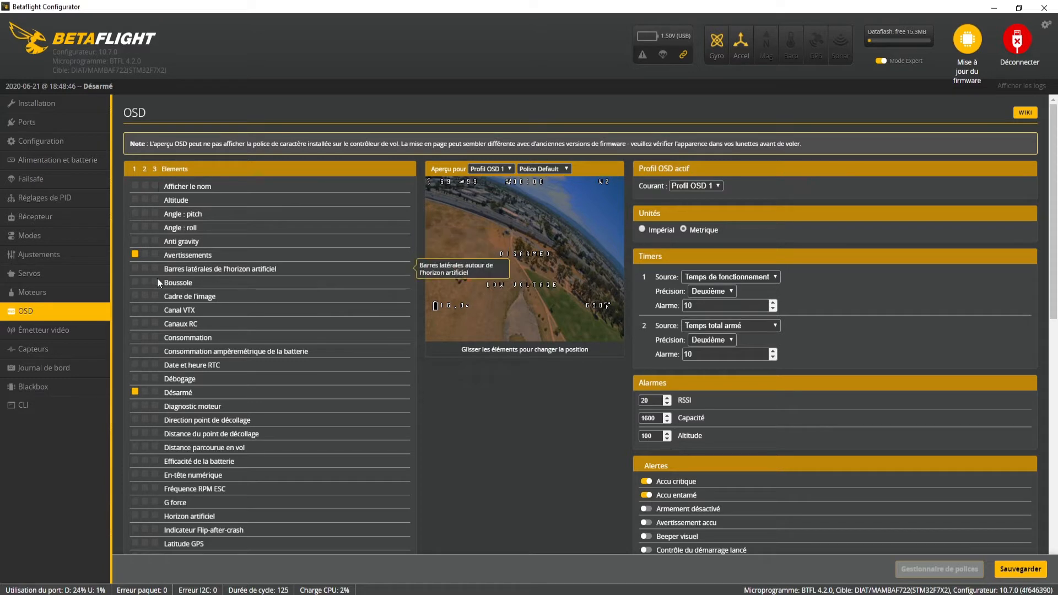
- Try the Afficher le nom, Barres latérales de l'horizon artificiel and Cadre de l'image elements in OSD profile 1, turning each back off
left_click(135, 185)
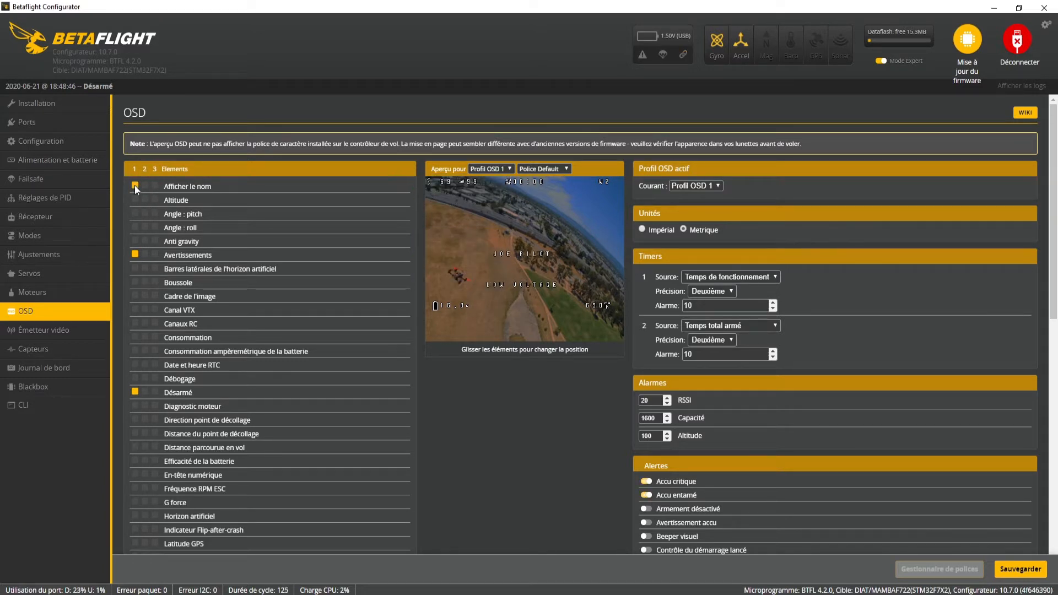
left_click(134, 186)
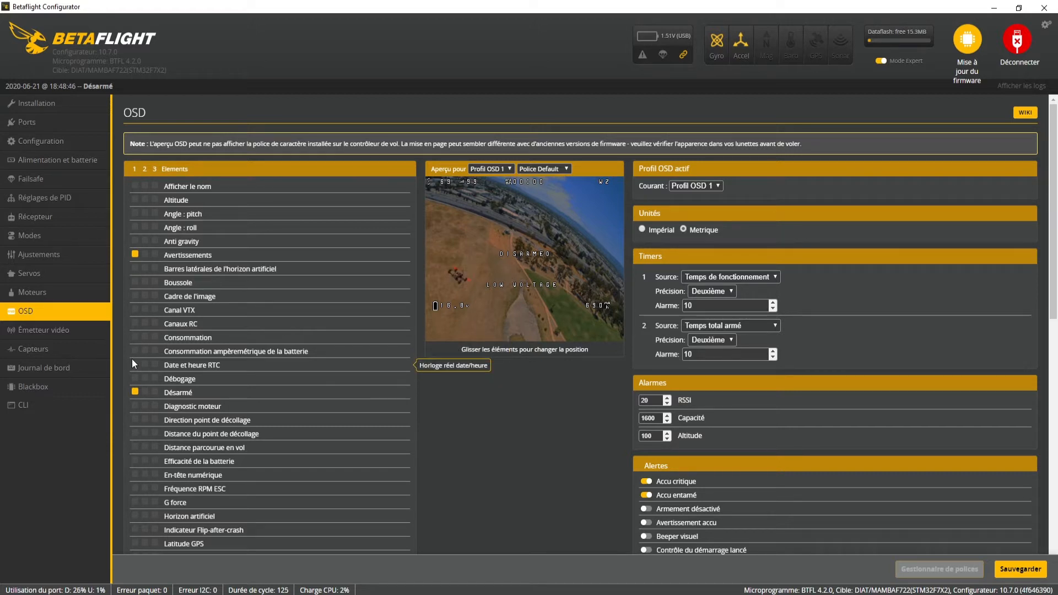
left_click(133, 268)
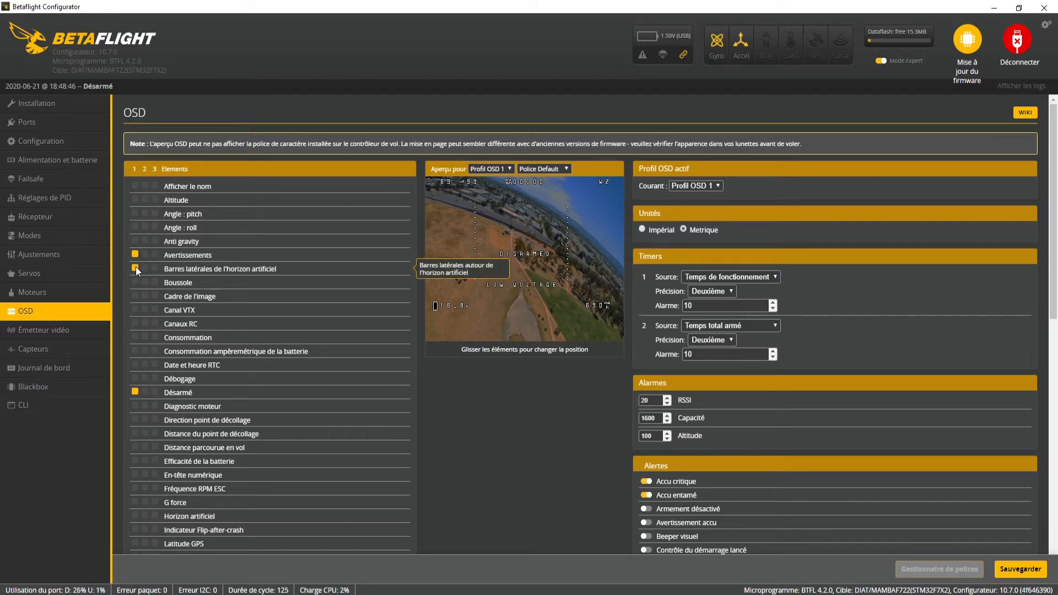
left_click(136, 268)
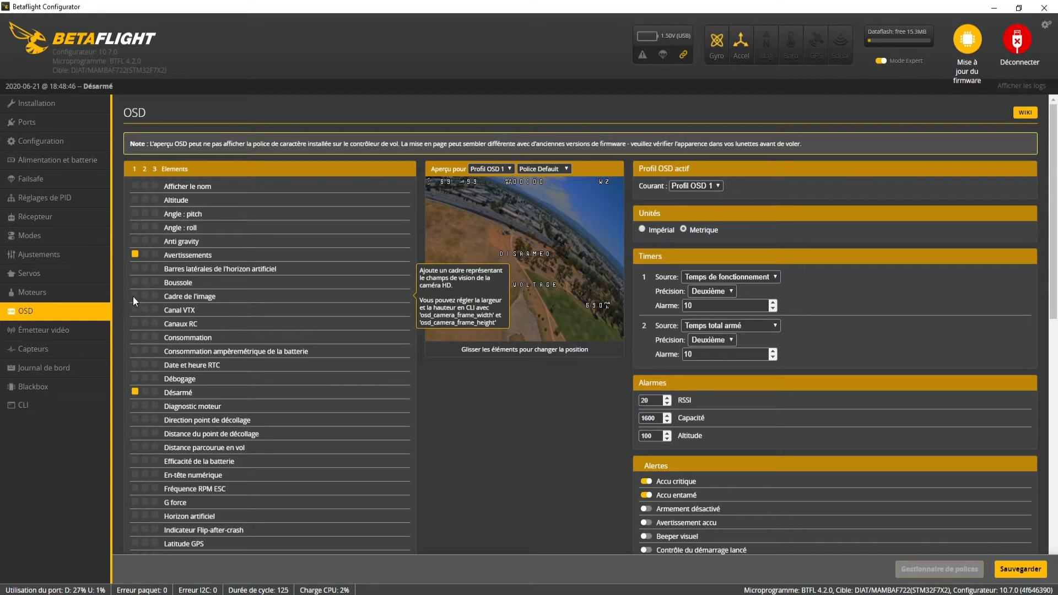
left_click(134, 296)
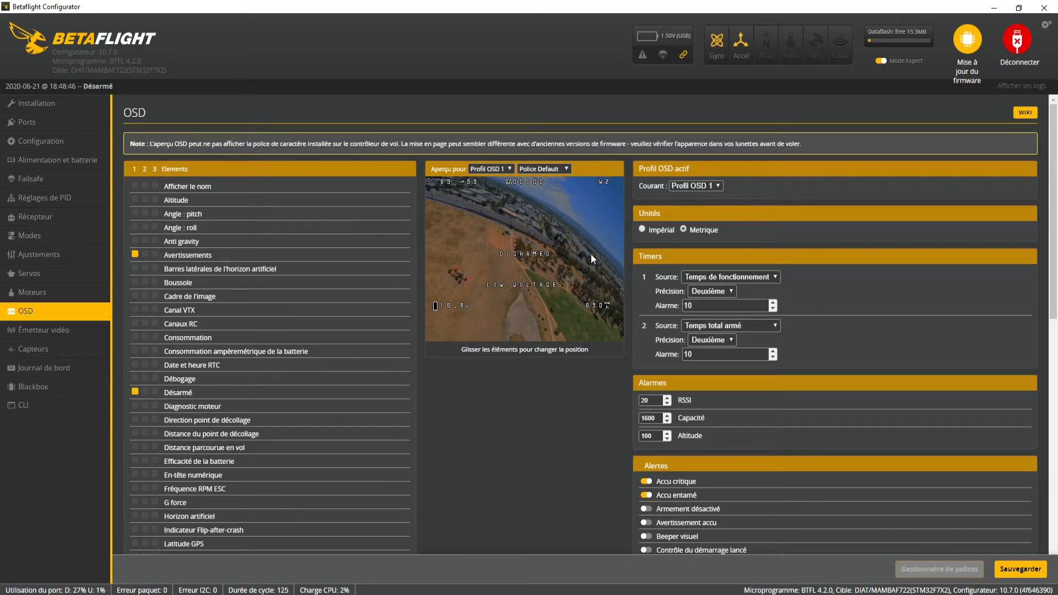
- Review the enabled OSD elements and check the model name in the general configuration that supplies the Nom de l'appareil element
scroll(183, 359, "down", 1)
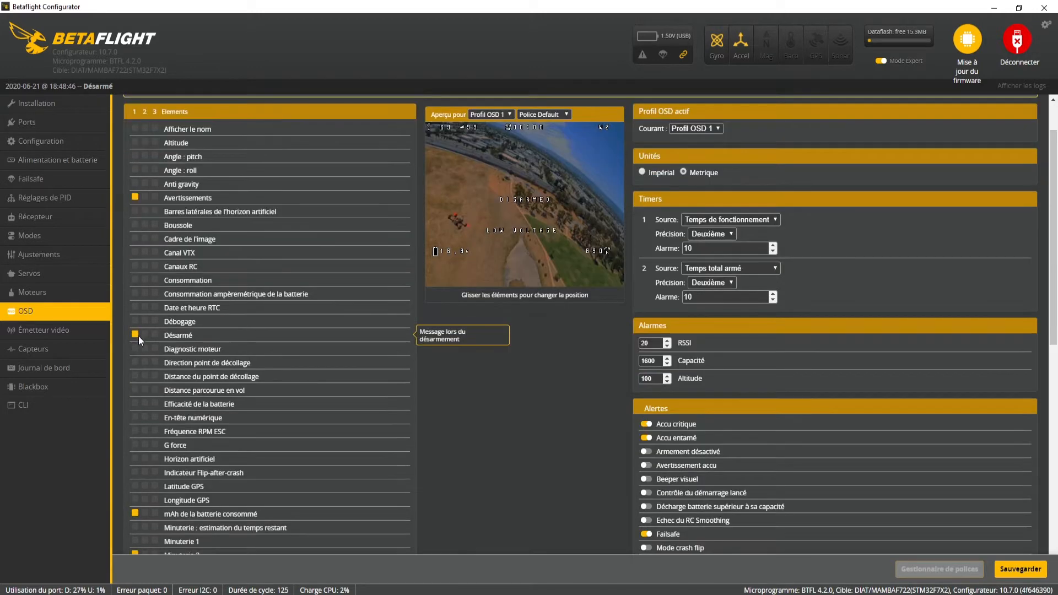
scroll(167, 335, "down", 3)
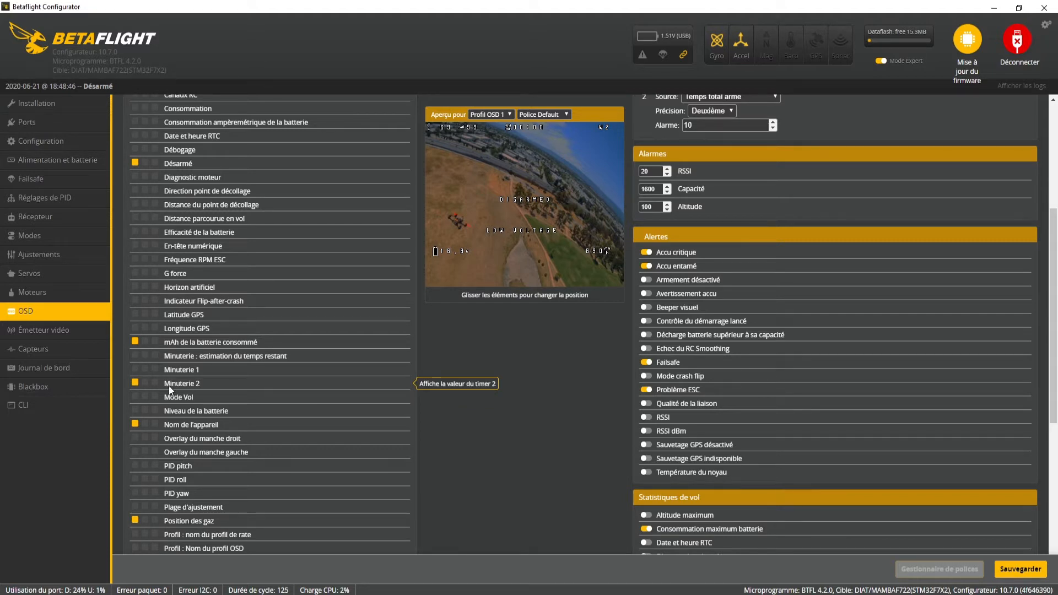
scroll(214, 369, "down", 1)
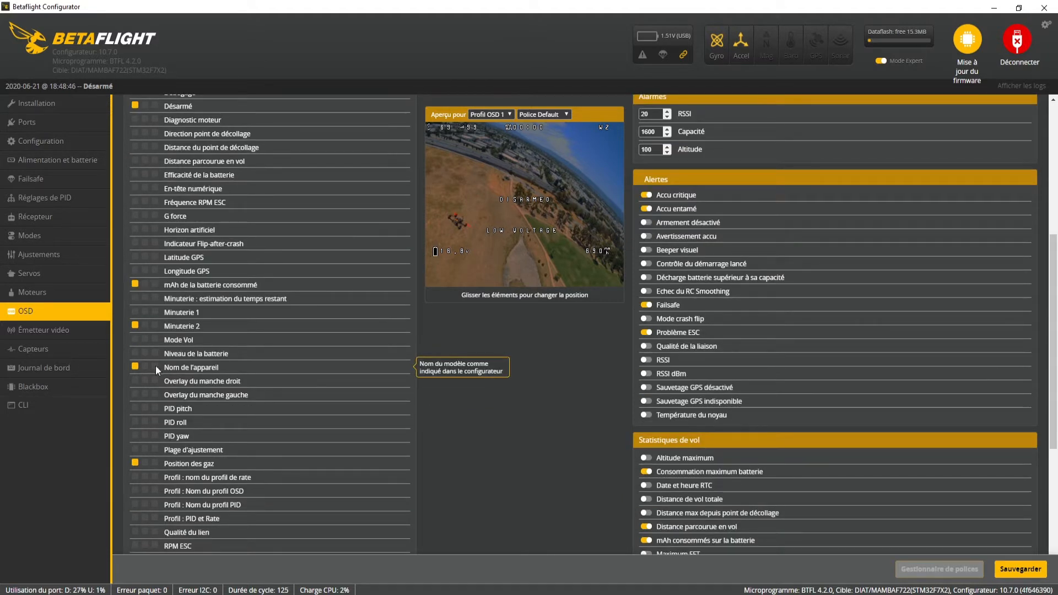
left_click(39, 139)
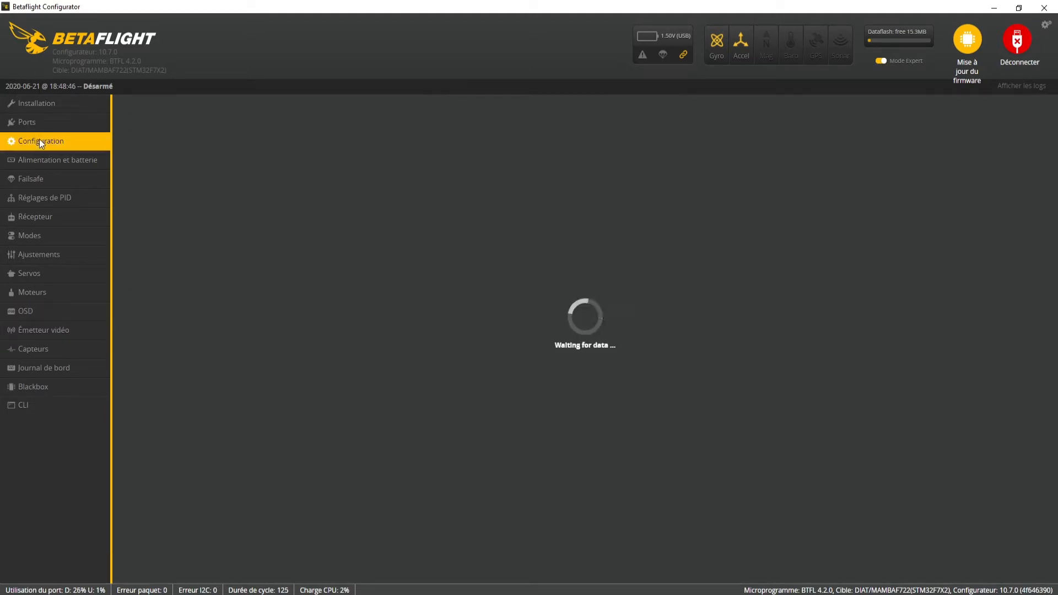
scroll(167, 424, "down", 2)
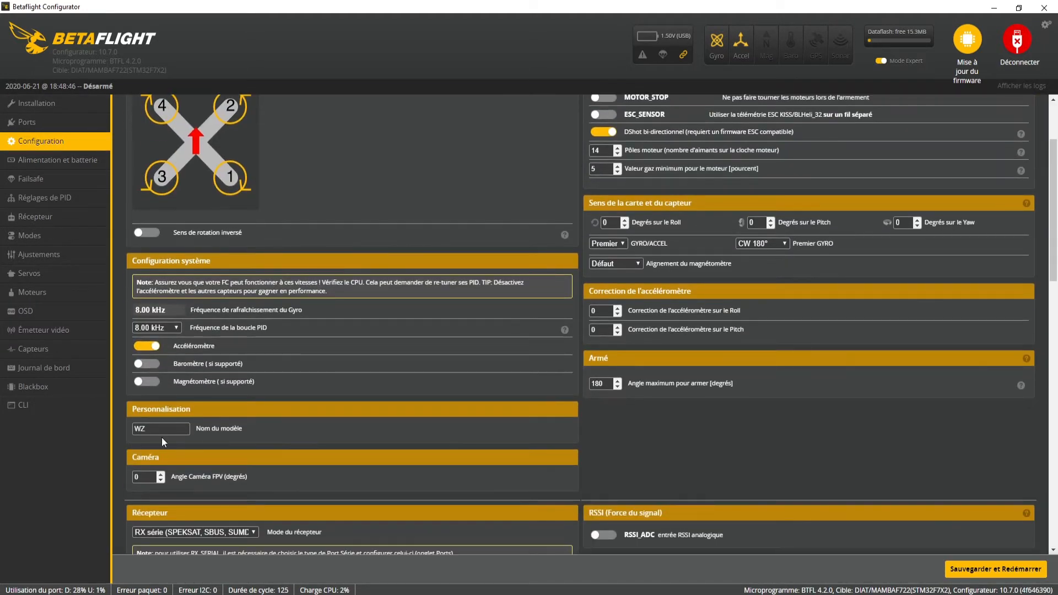
left_click(33, 311)
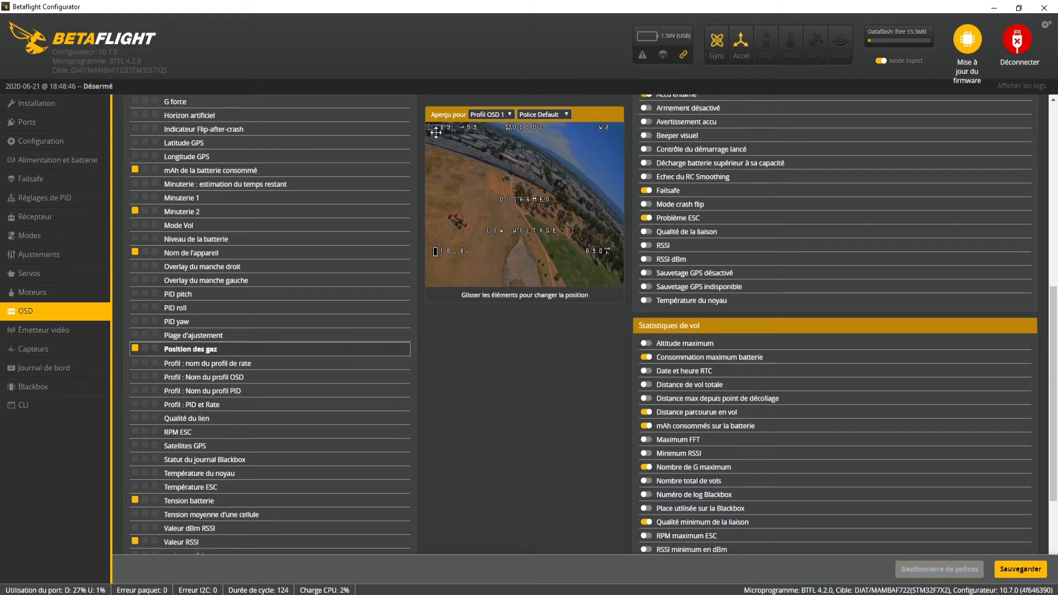
scroll(165, 397, "down", 2)
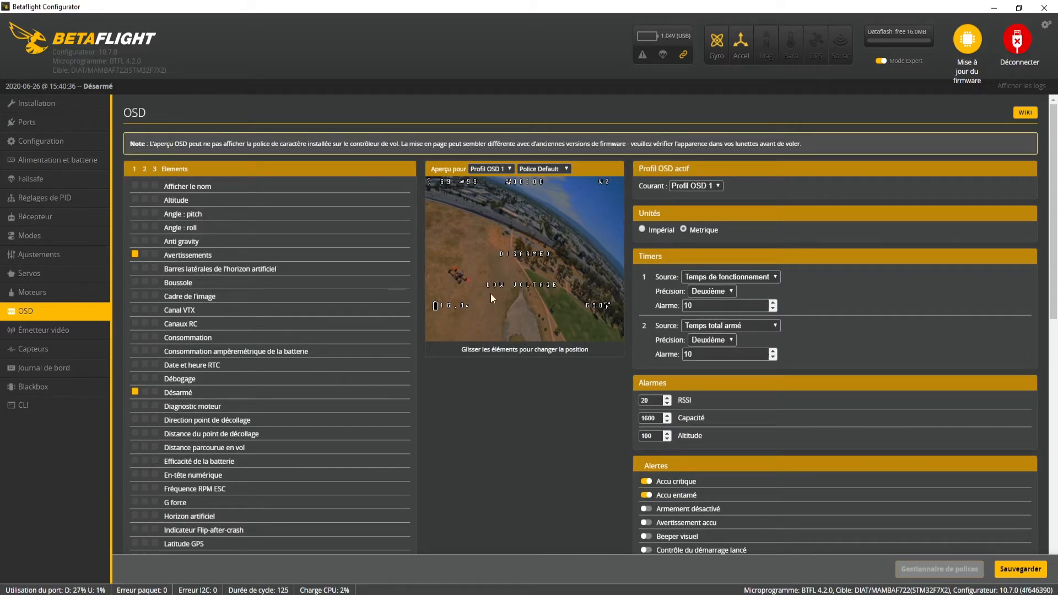
- Examine the OSD profile choices for the preview and for the active profile
left_click(486, 169)
left_click(492, 179)
left_click(693, 186)
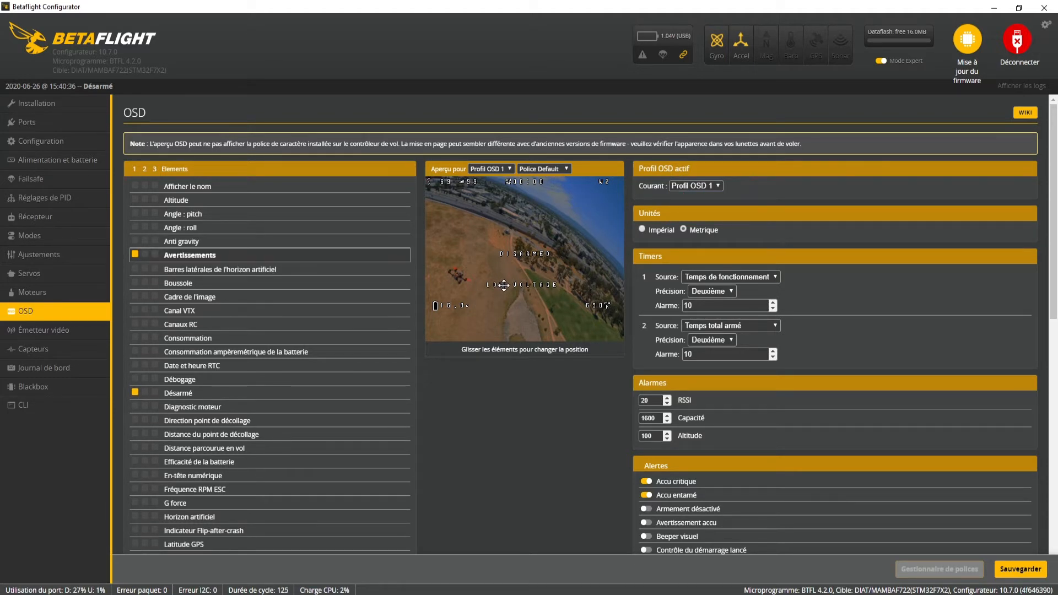
- Try repositioning the LOW VOLTAGE warning in the OSD preview, then turn the Avertissements element off and back on in profile 1
left_click_drag(504, 285, 448, 264)
left_click_drag(434, 217, 498, 287)
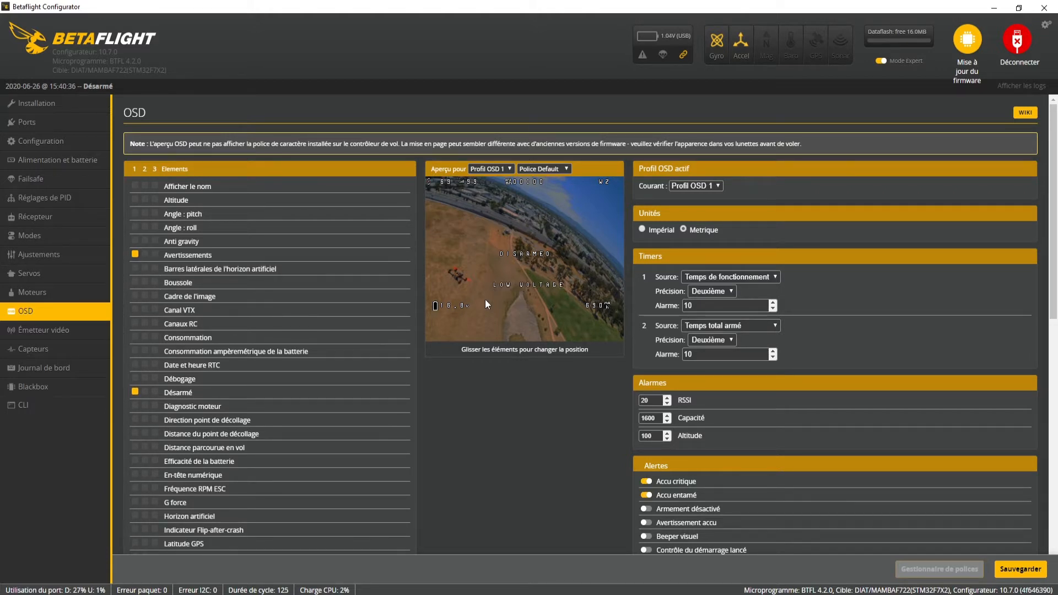
left_click(135, 254)
left_click(135, 254)
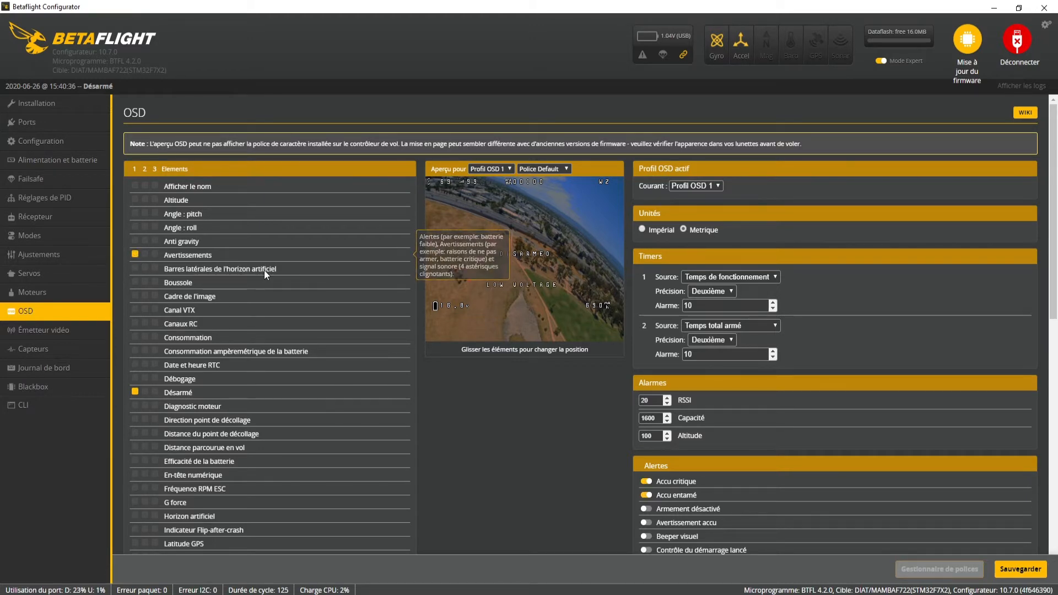
- Check the RSSI sources: the receiver's RSSI channel choice and the RSSI_ADC option in the general configuration
scroll(193, 386, "down", 8)
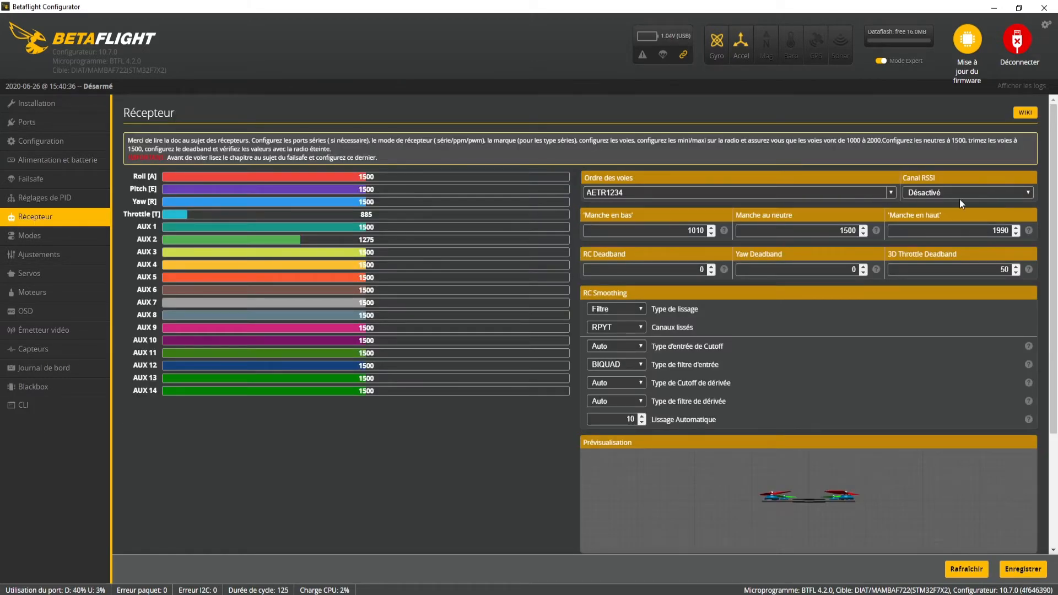
left_click(950, 192)
left_click(948, 191)
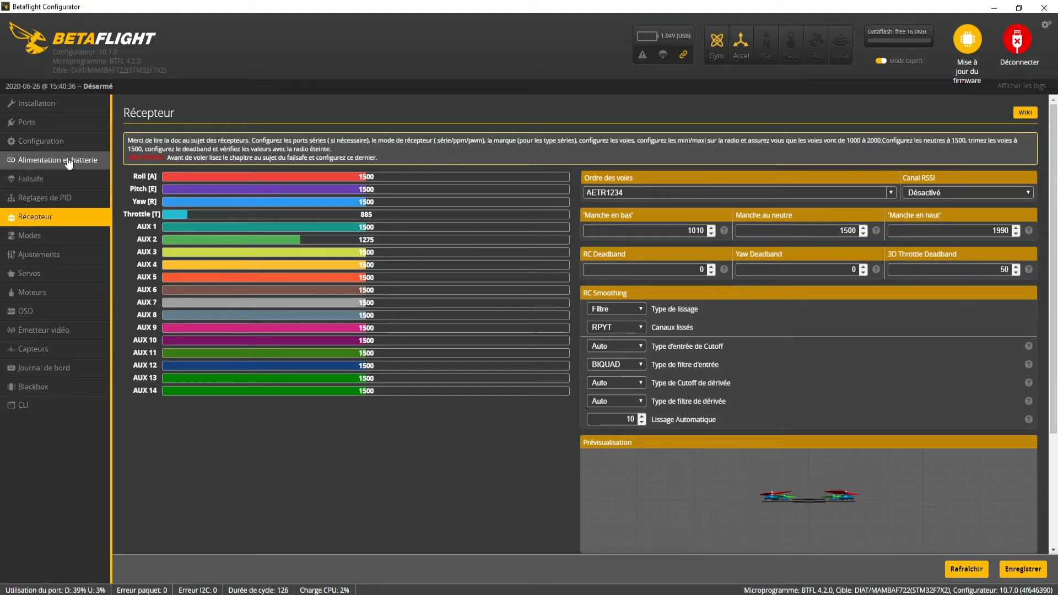
left_click(50, 144)
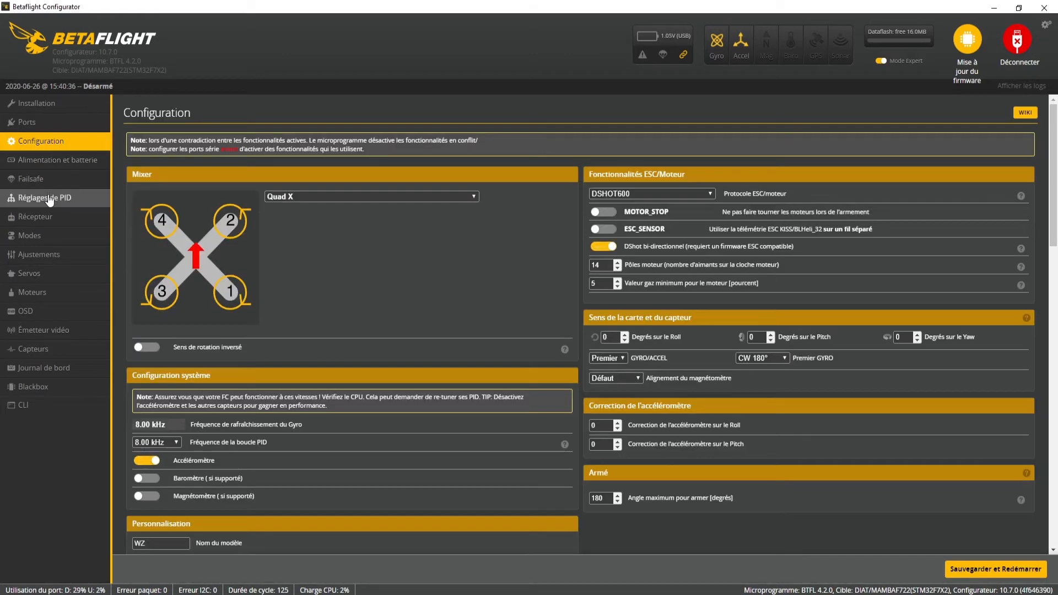
scroll(694, 272, "down", 3)
scroll(694, 272, "down", 5)
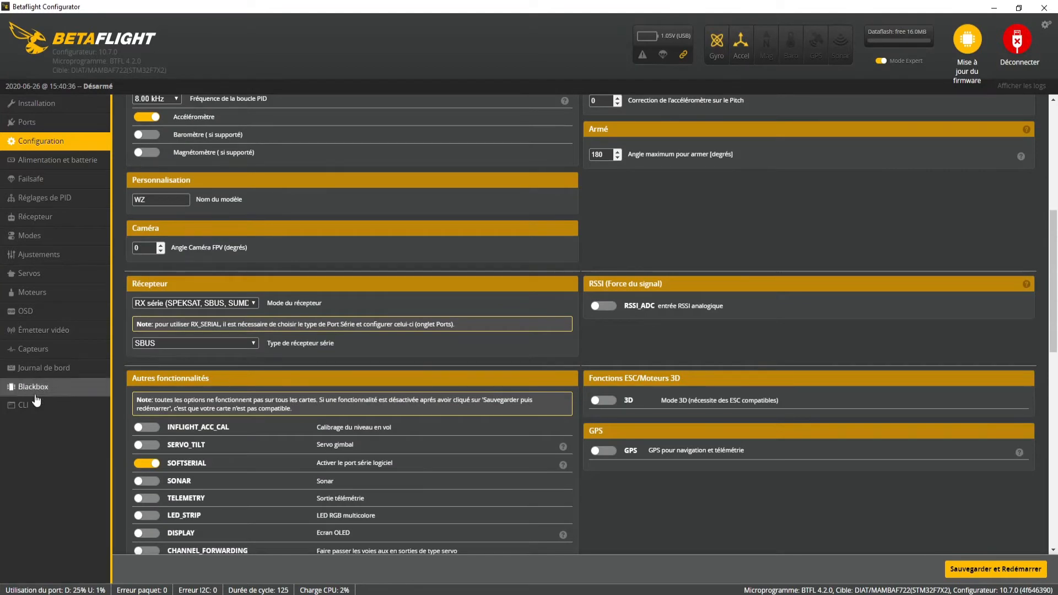
- List the RSSI parameters in the CLI with get rssi and examine the rssi_src_frame_errors entry
left_click(57, 410)
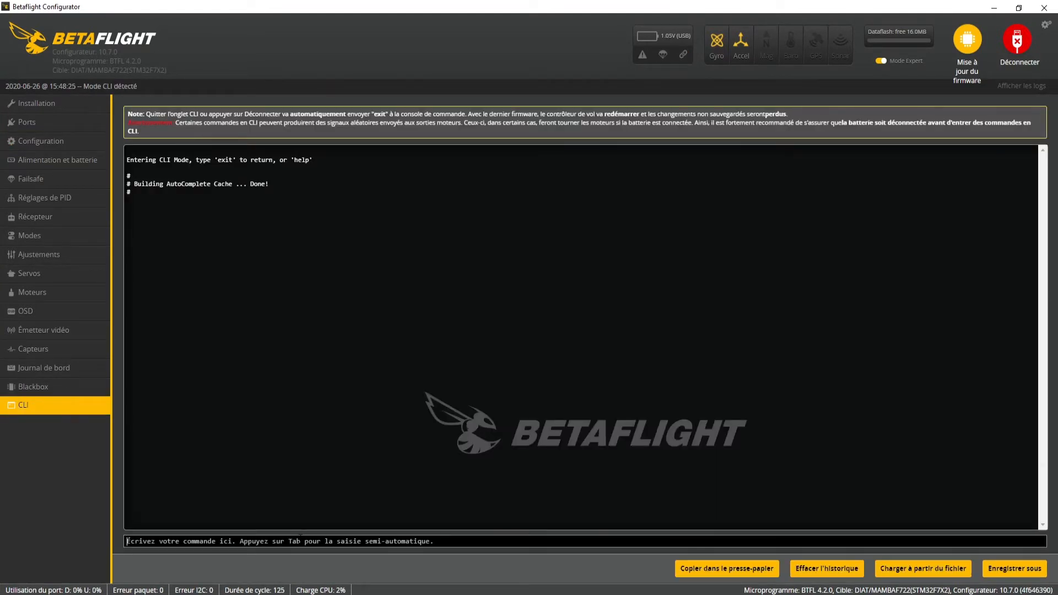
type("get rssi")
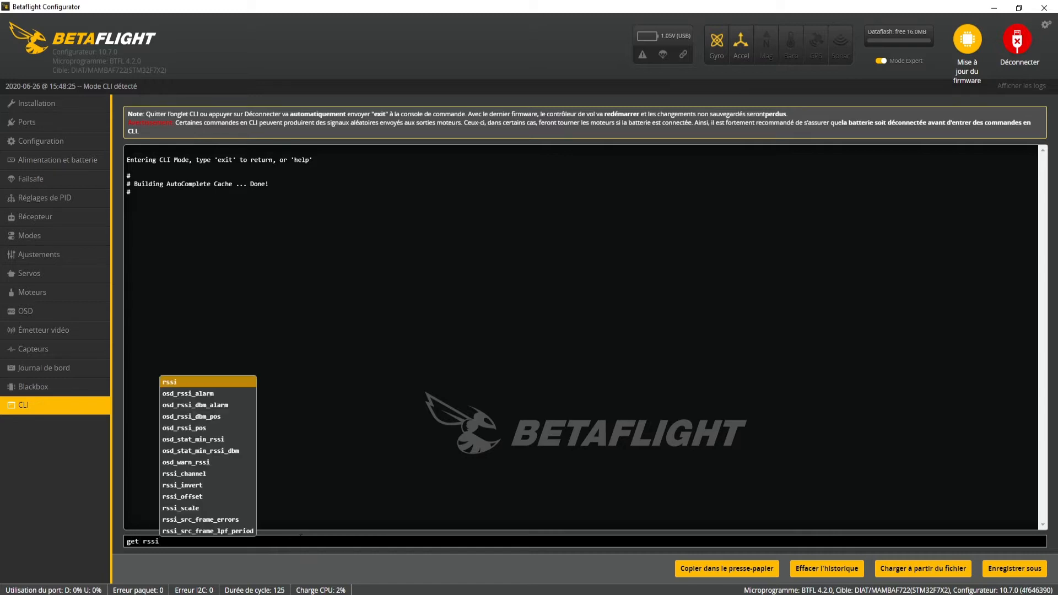
key("Return")
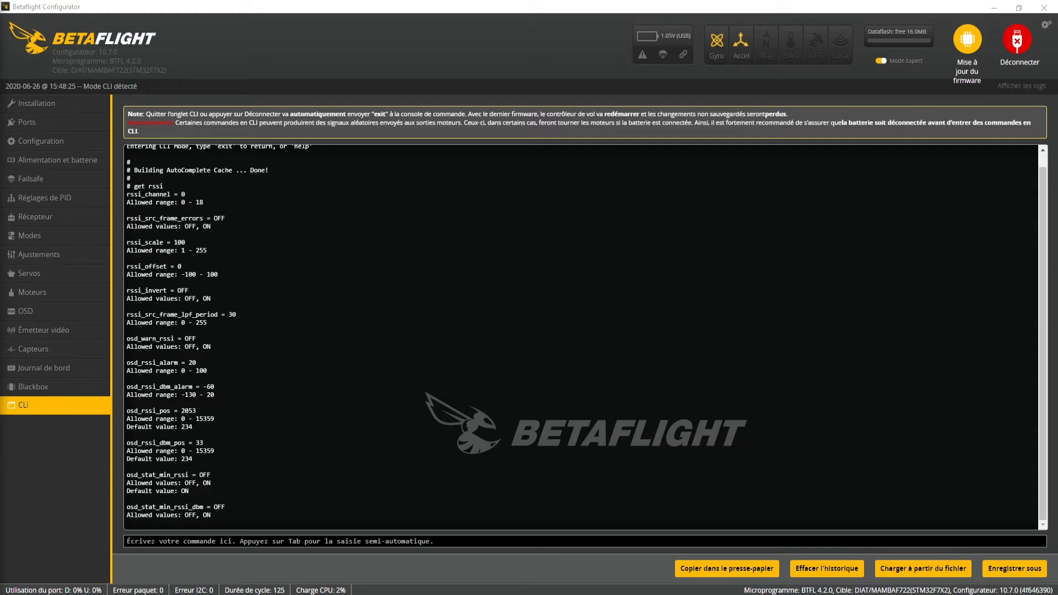
left_click_drag(229, 219, 128, 218)
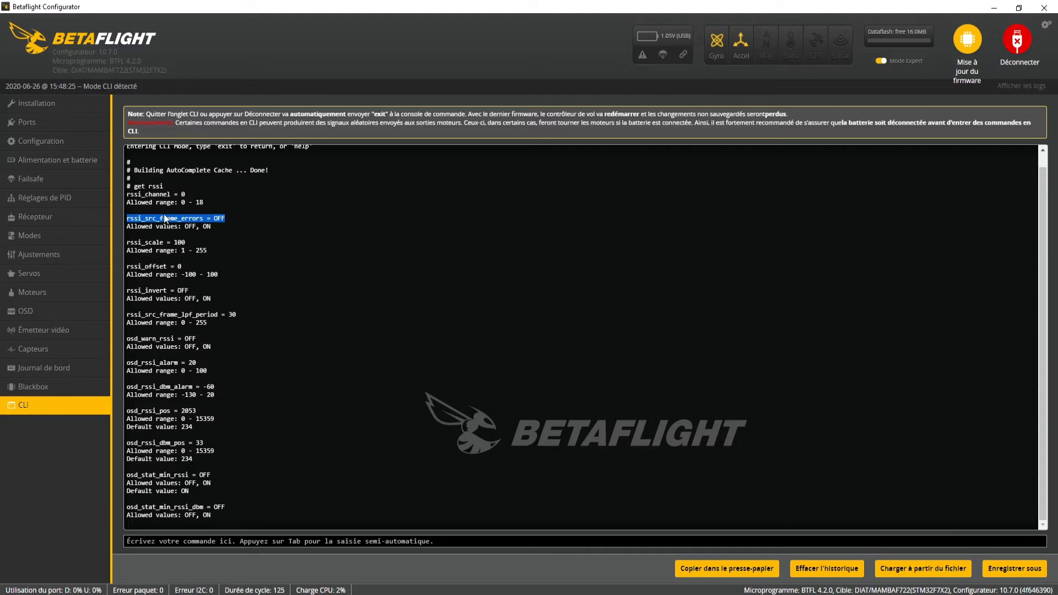
- Set rssi_src_frame_errors to ON with a CLI set command and check the command's output
left_click(171, 546)
type("se")
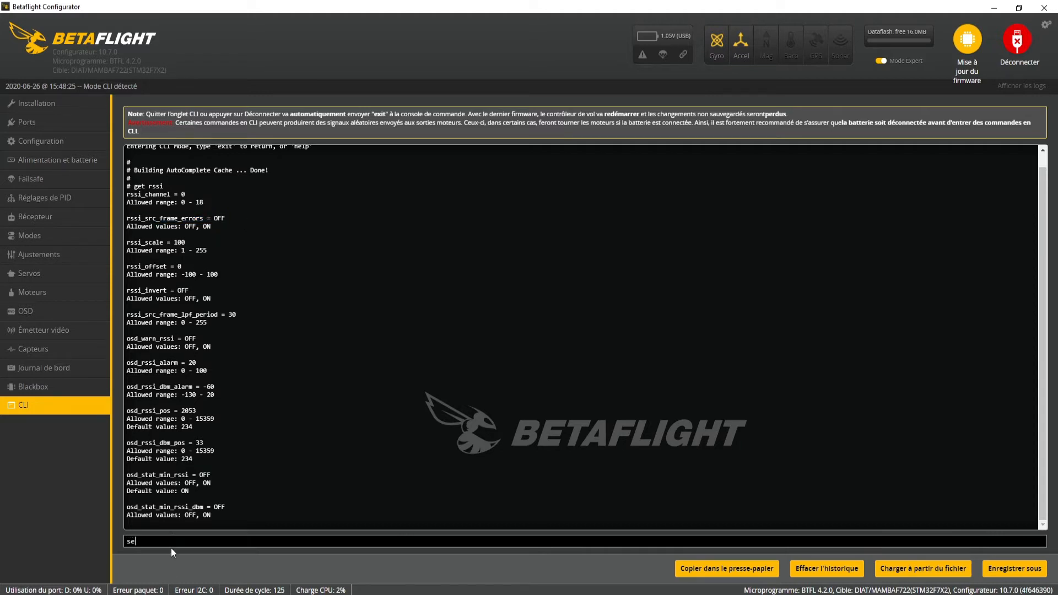
type("t rssi_src_frame_errors = ON")
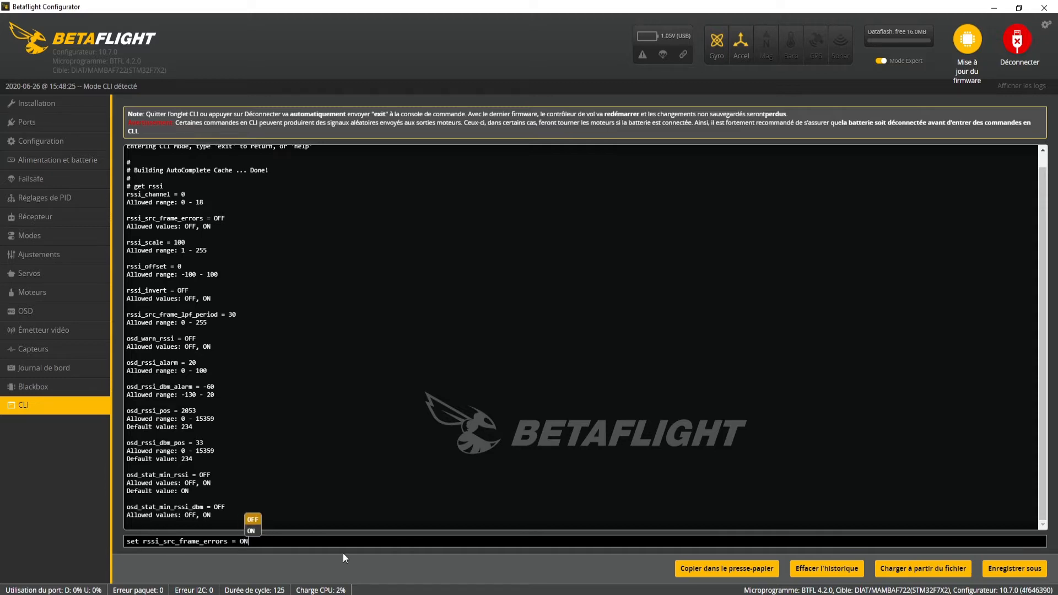
key("Return")
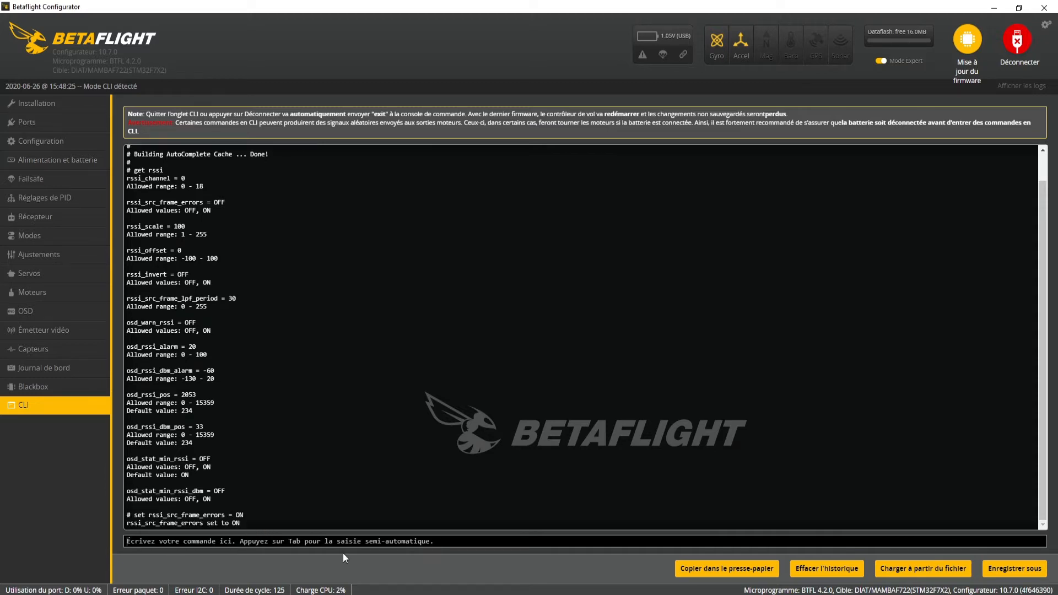
left_click_drag(242, 524, 133, 512)
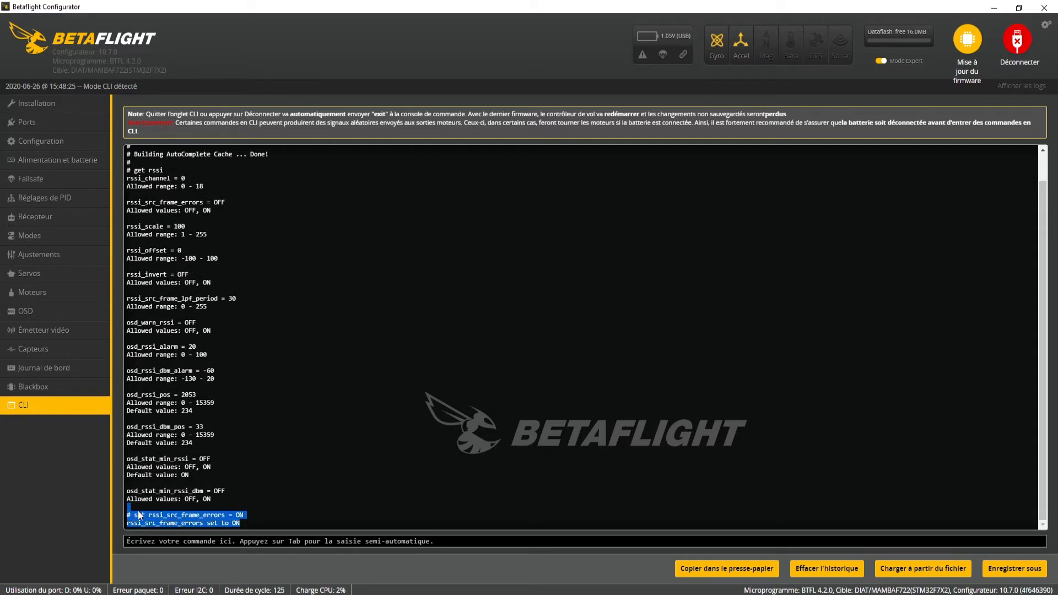
- Save the CLI changes with the save command and reconnect to the flight controller after its reboot
left_click(210, 540)
type("save")
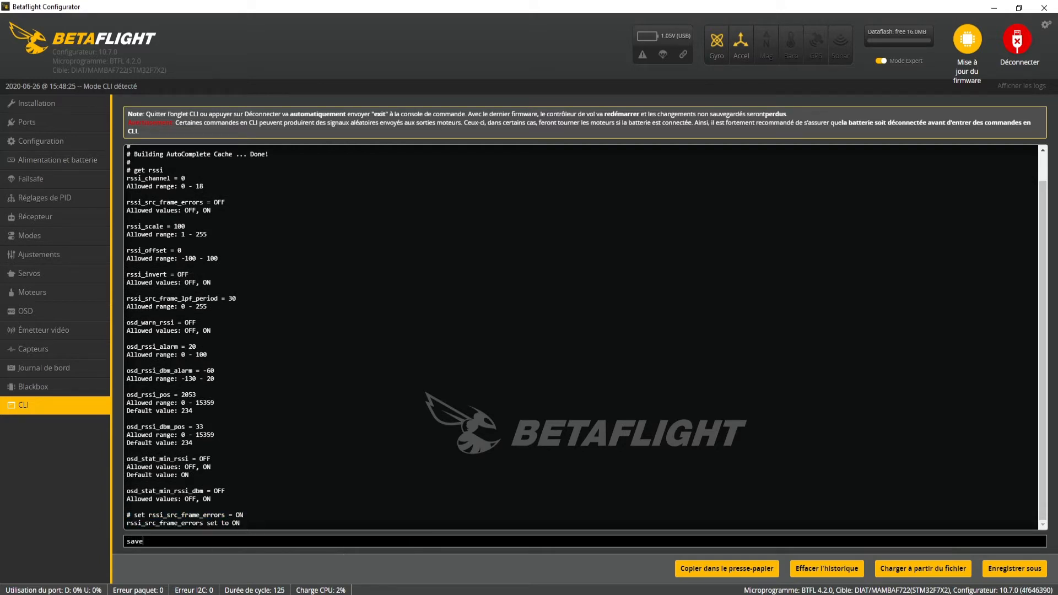
key("Return")
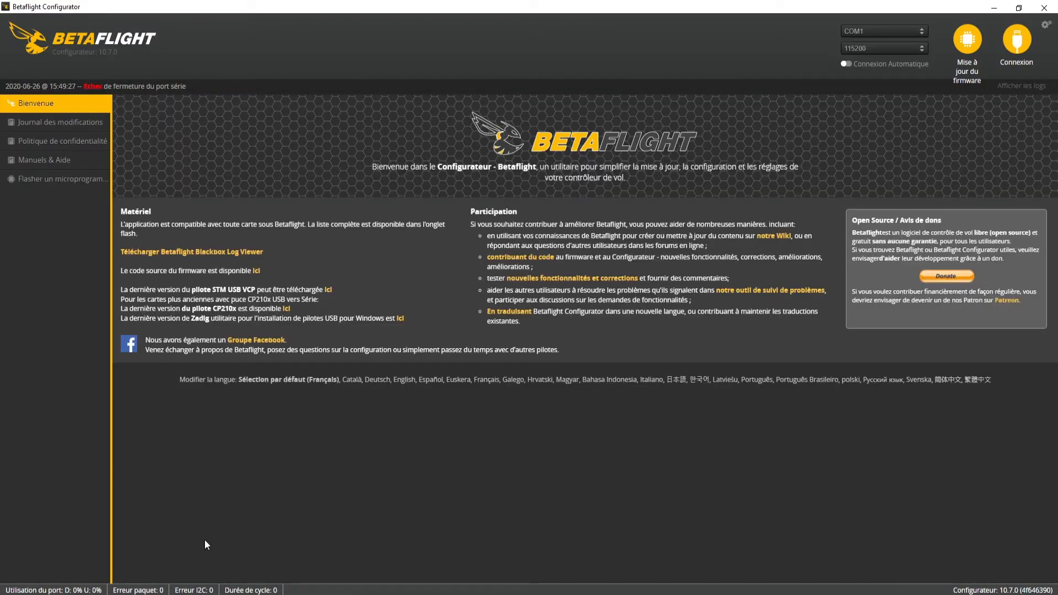
left_click(1017, 39)
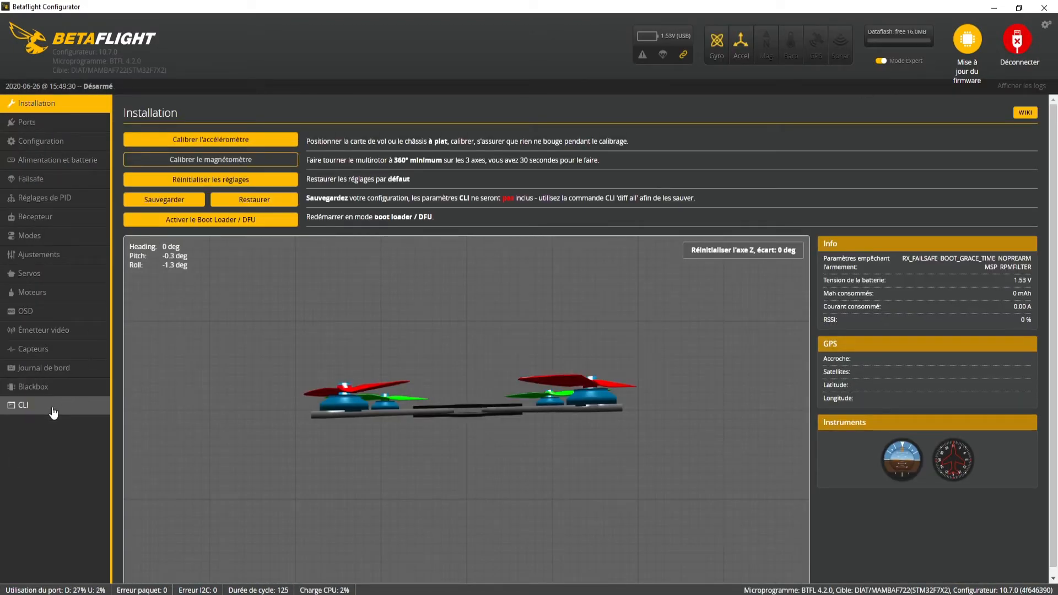
- List the RSSI parameters in the CLI with get rssi to verify the saved rssi_src_frame_errors value
left_click(57, 406)
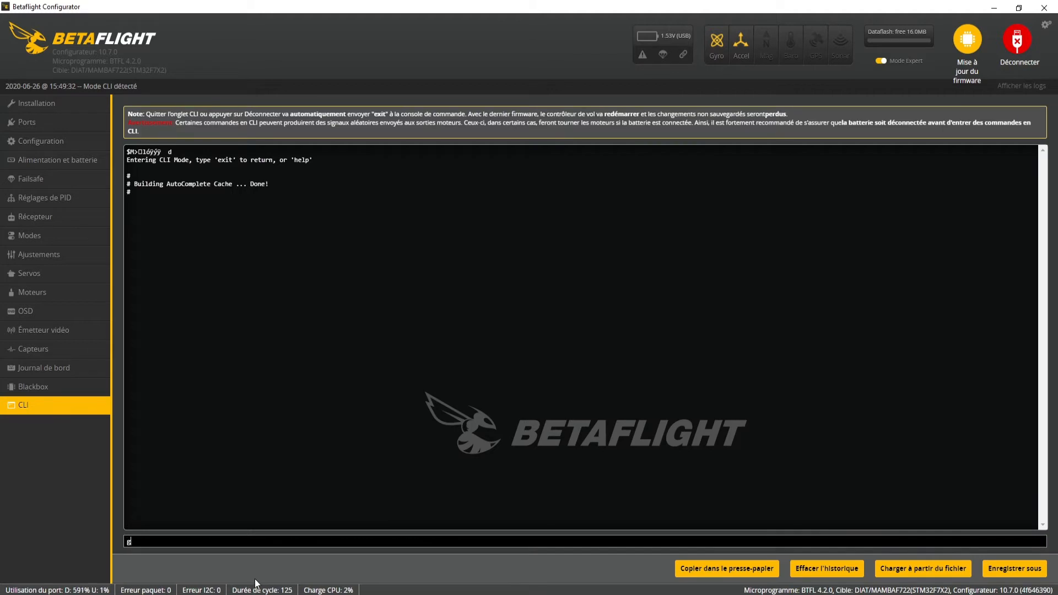
type("get s")
type("ssi")
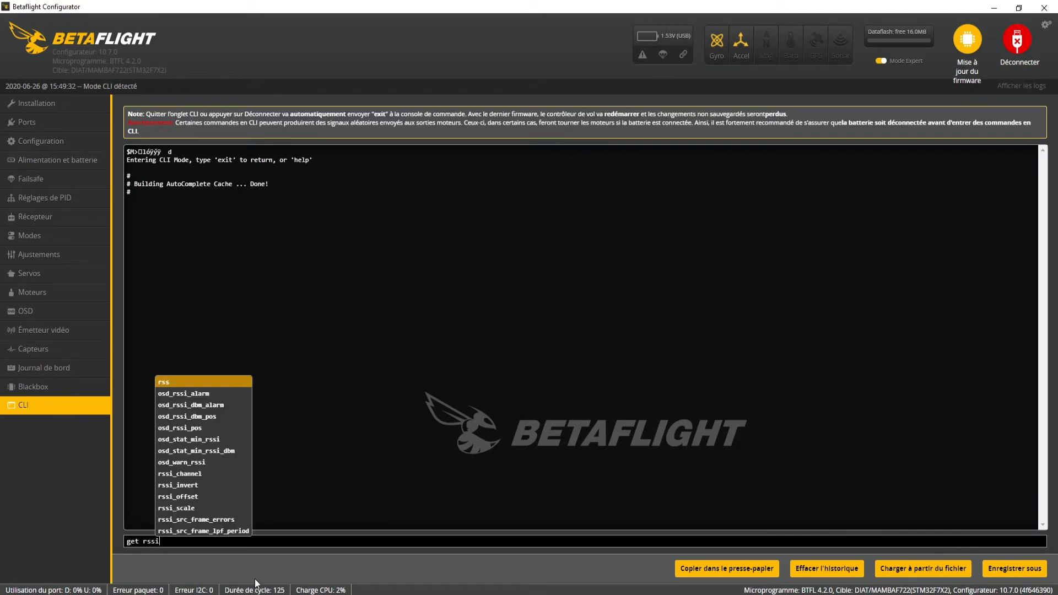
key("Return")
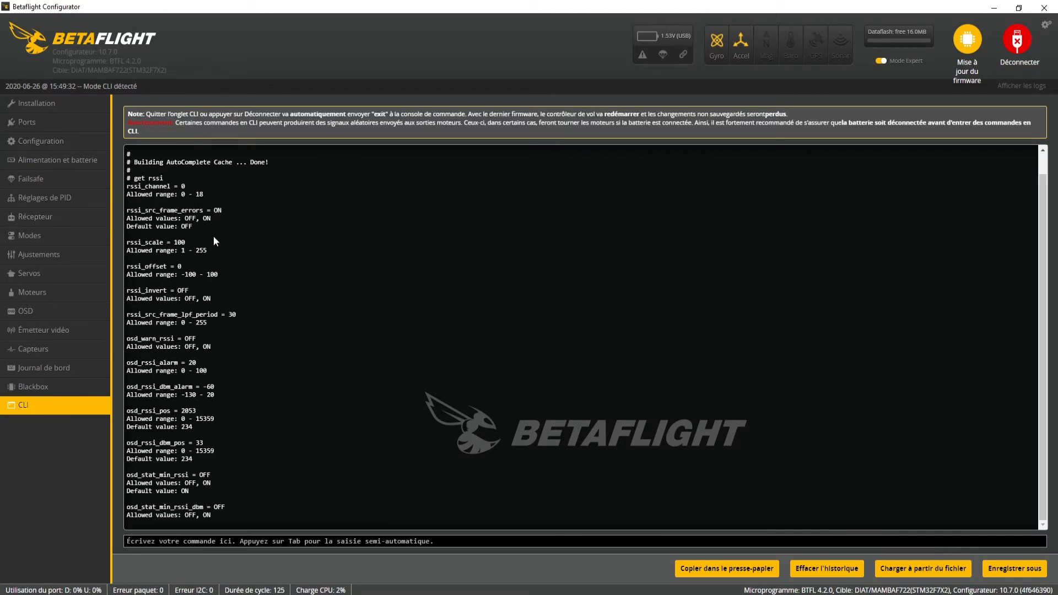
- Check the Valeur RSSI element in the OSD settings and examine the source choices of timers 1 and 2
left_click(25, 311)
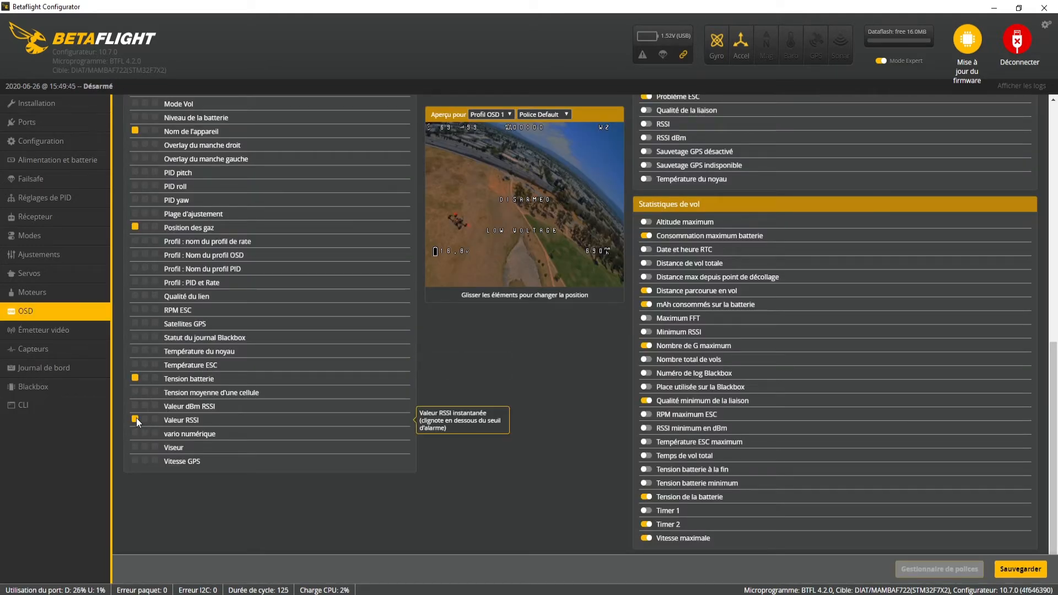
scroll(513, 230, "up", 4)
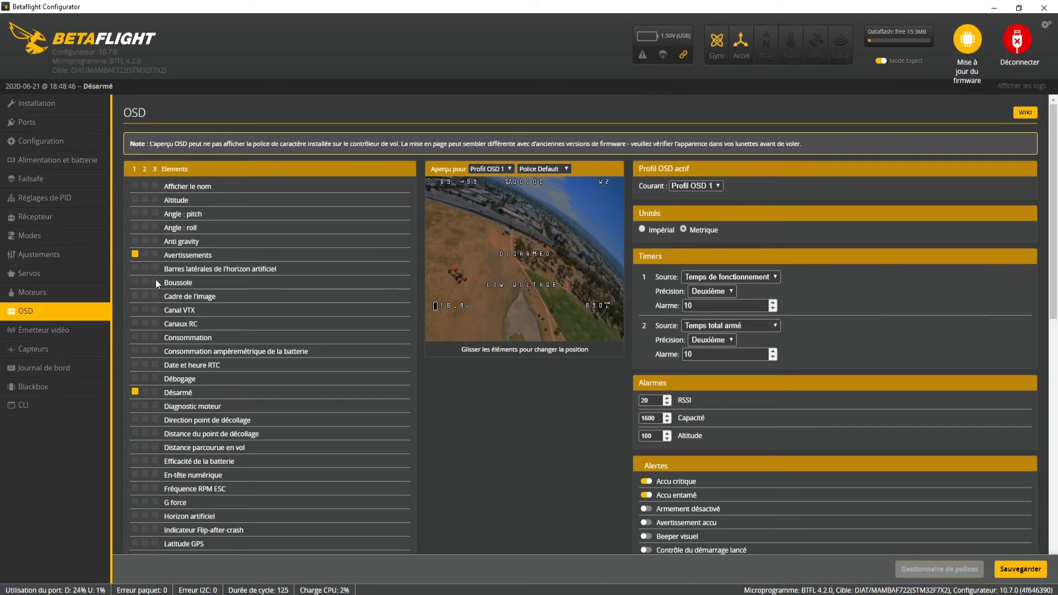
mouse_move(774, 282)
scroll(822, 248, "down", 1)
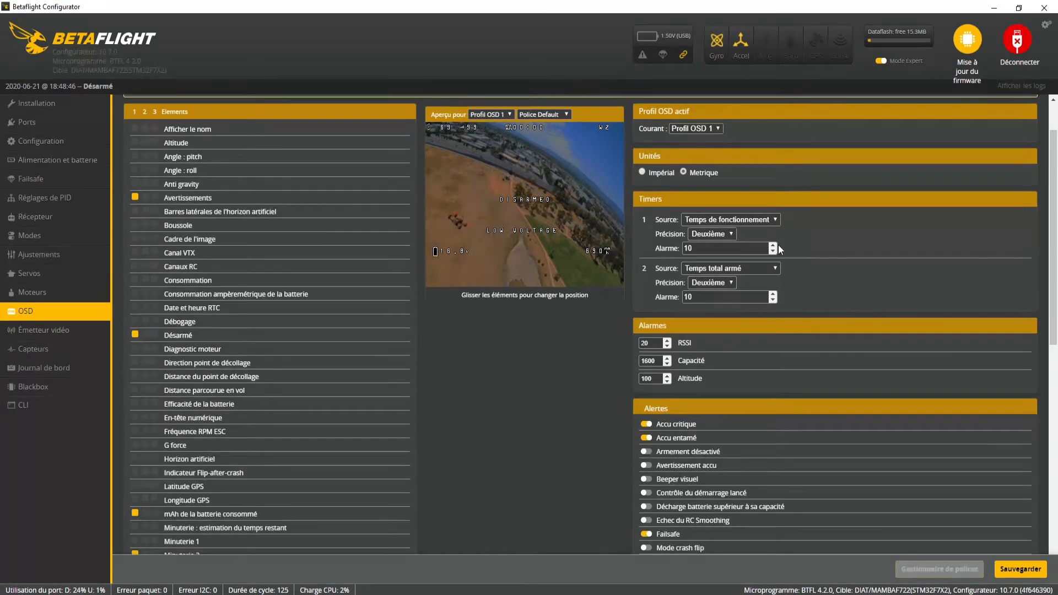
left_click(775, 270)
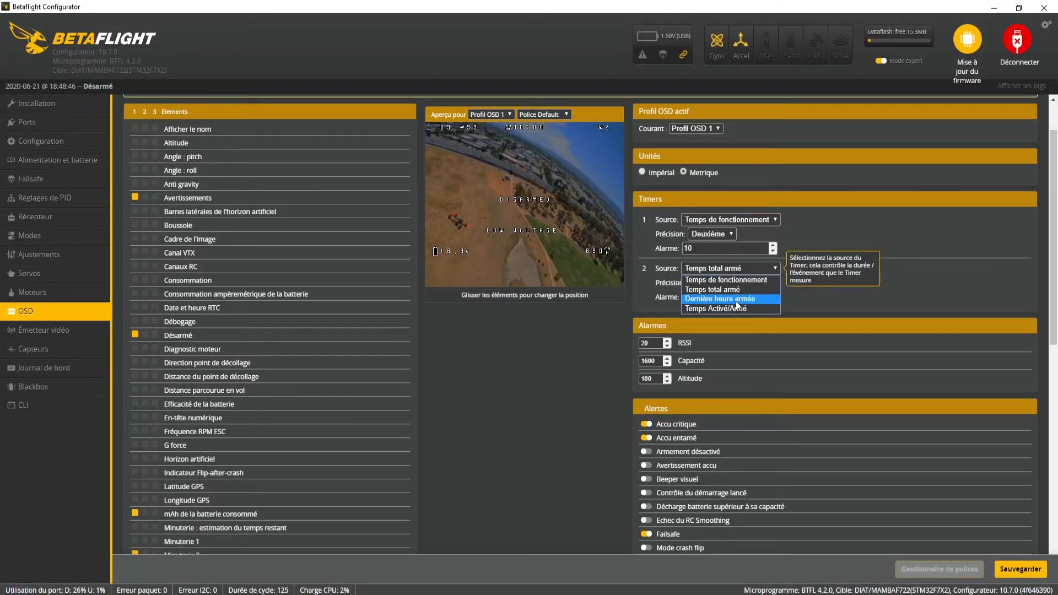
left_click(752, 220)
left_click(752, 220)
left_click(752, 220)
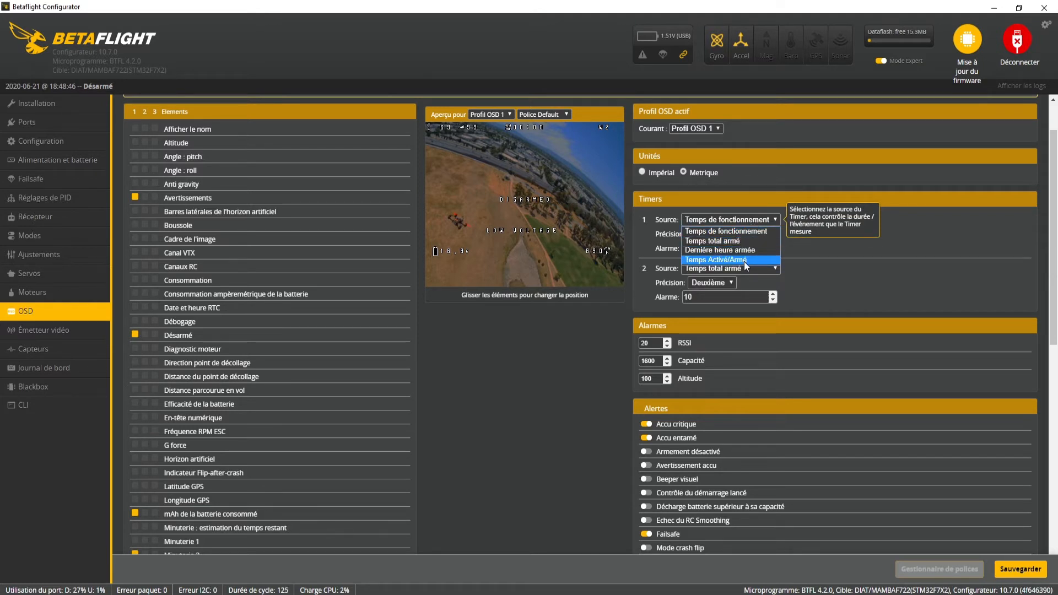
left_click(821, 254)
- Examine the alarm value and the precision choices of OSD timer 2
double_click(736, 297)
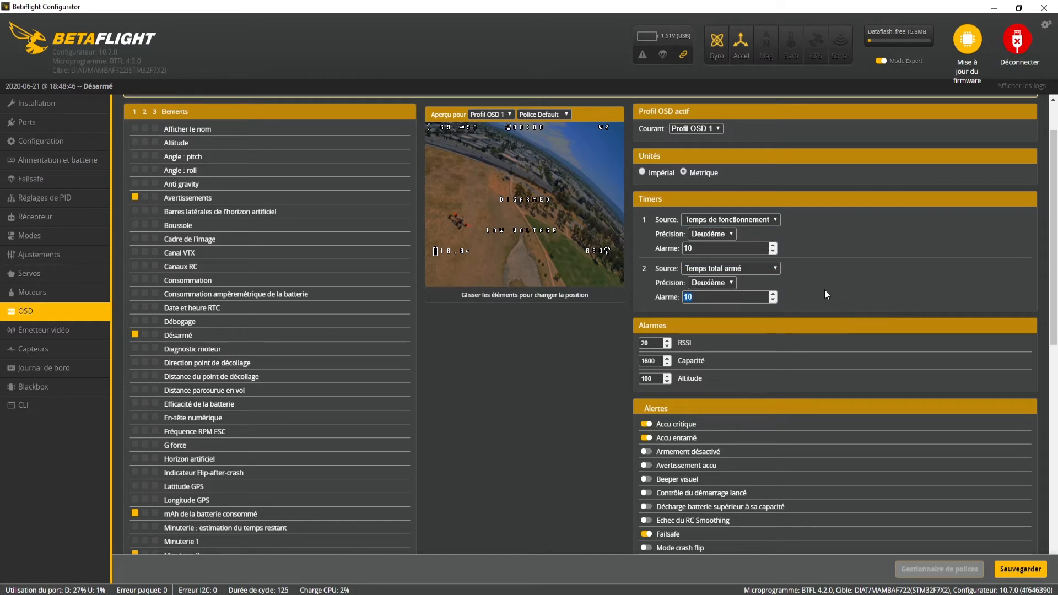
left_click(720, 283)
left_click(720, 283)
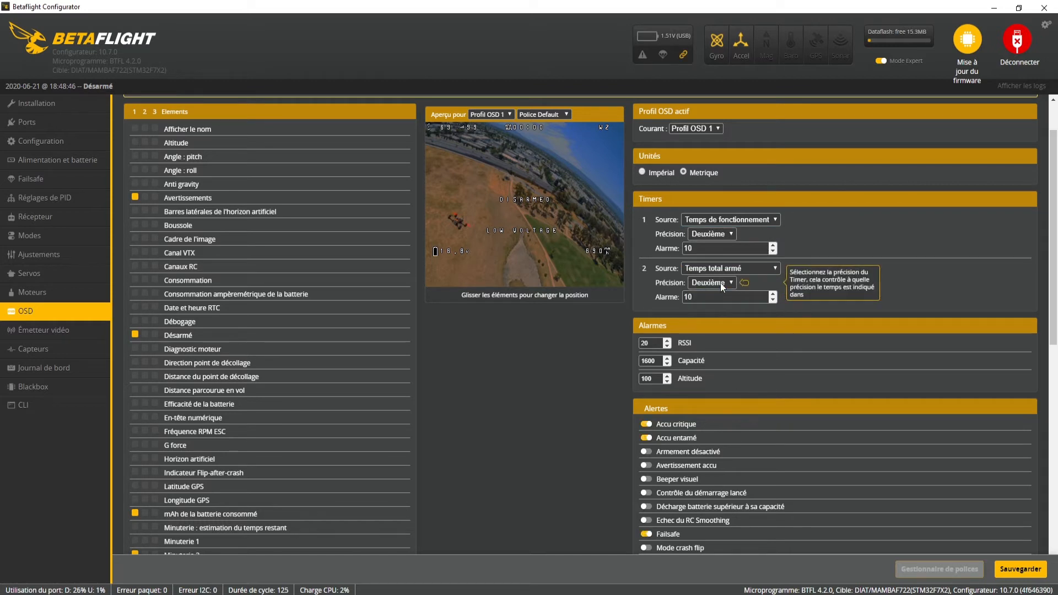
left_click(720, 282)
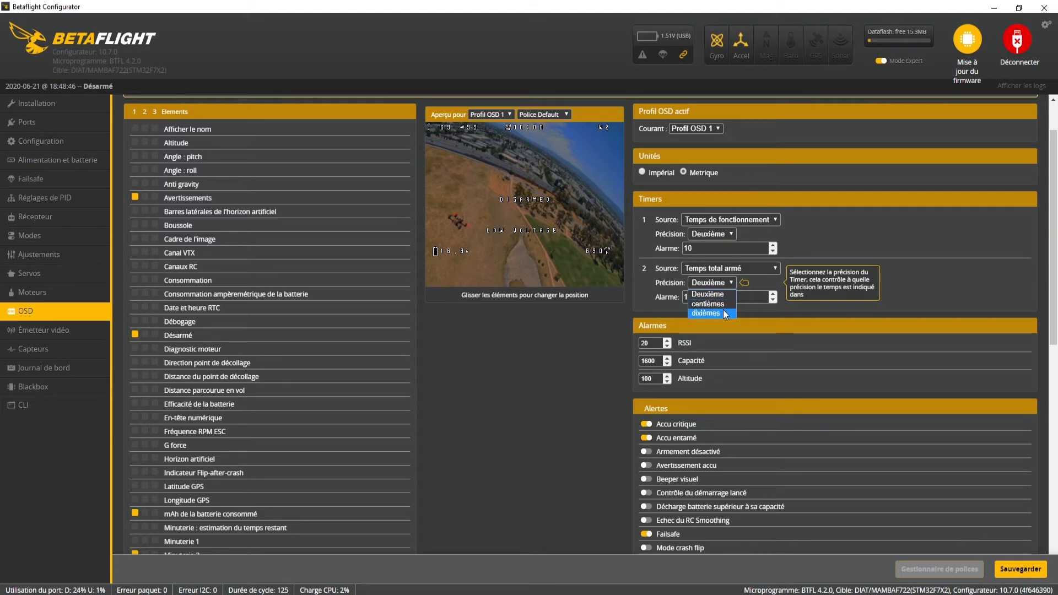
left_click(913, 267)
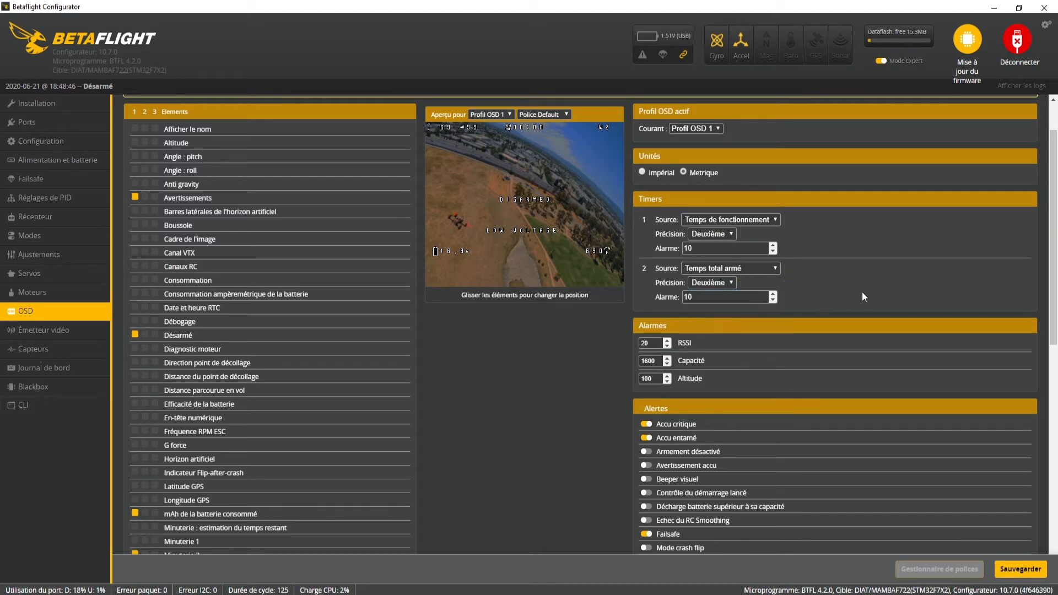
- Review the OSD alarm thresholds for RSSI and capacity, the Alertes list and the Statistiques de vol list
scroll(657, 230, "down", 2)
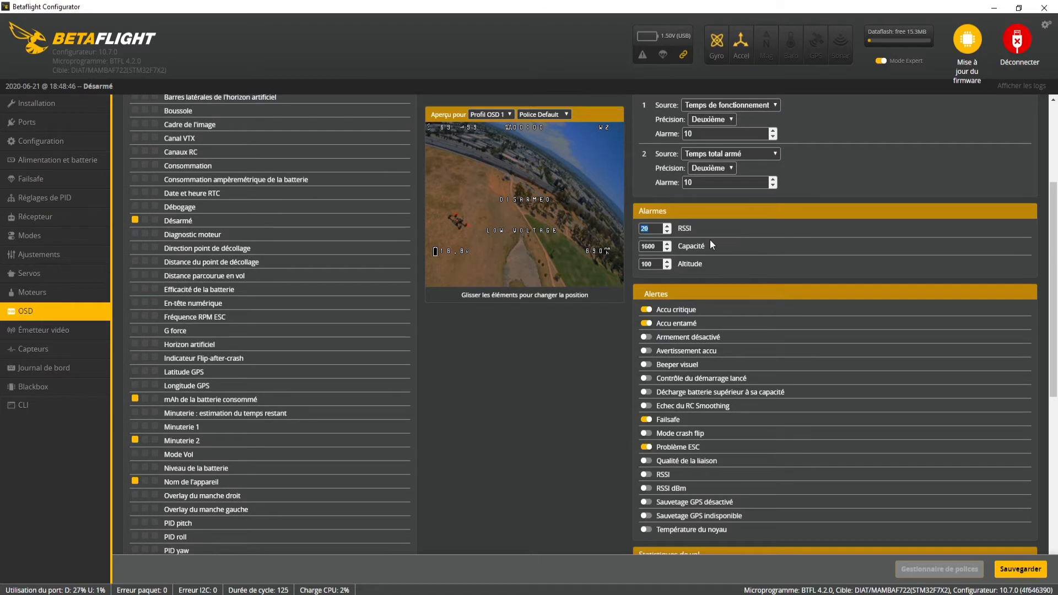
left_click(658, 245)
scroll(689, 279, "down", 2)
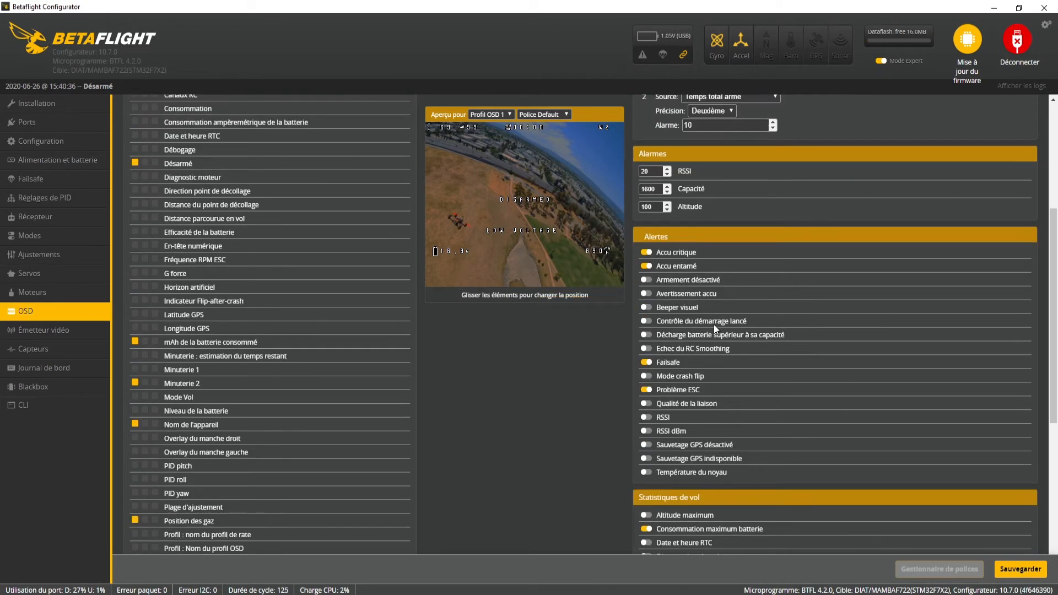
scroll(468, 276, "up", 3)
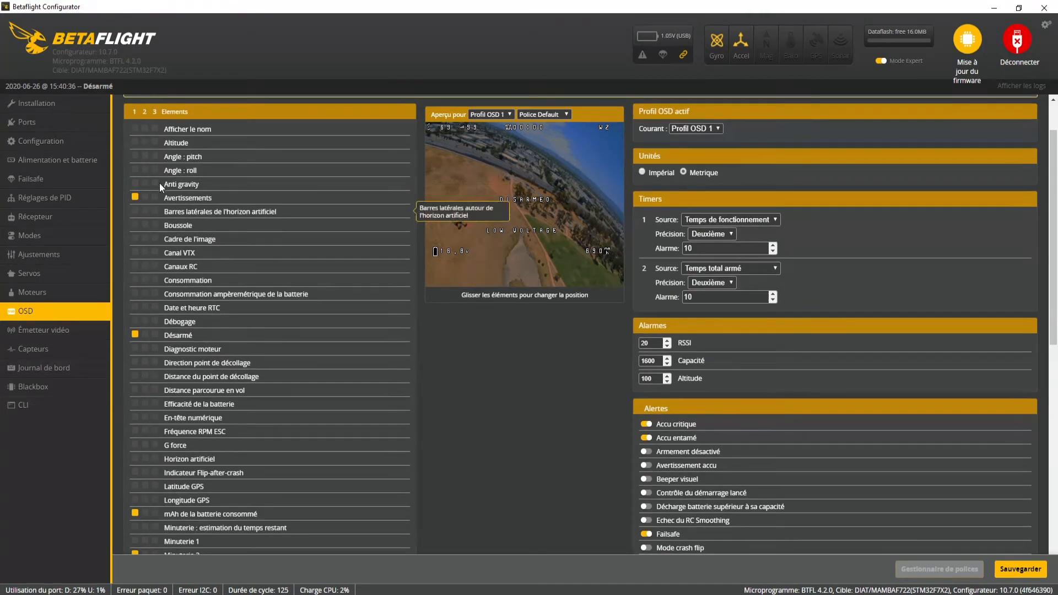
scroll(518, 242, "down", 4)
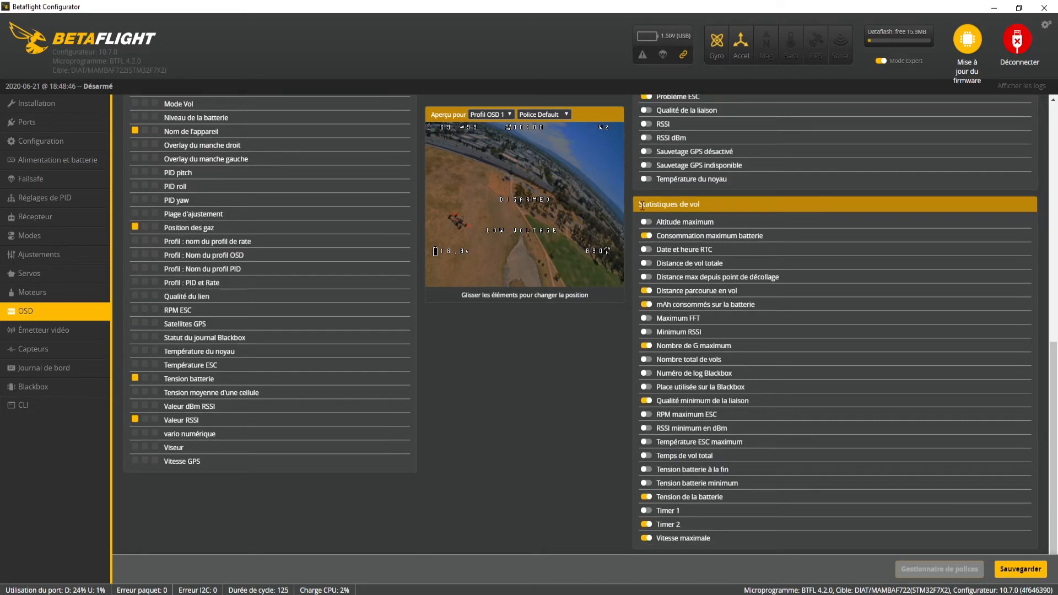
left_click_drag(640, 204, 722, 200)
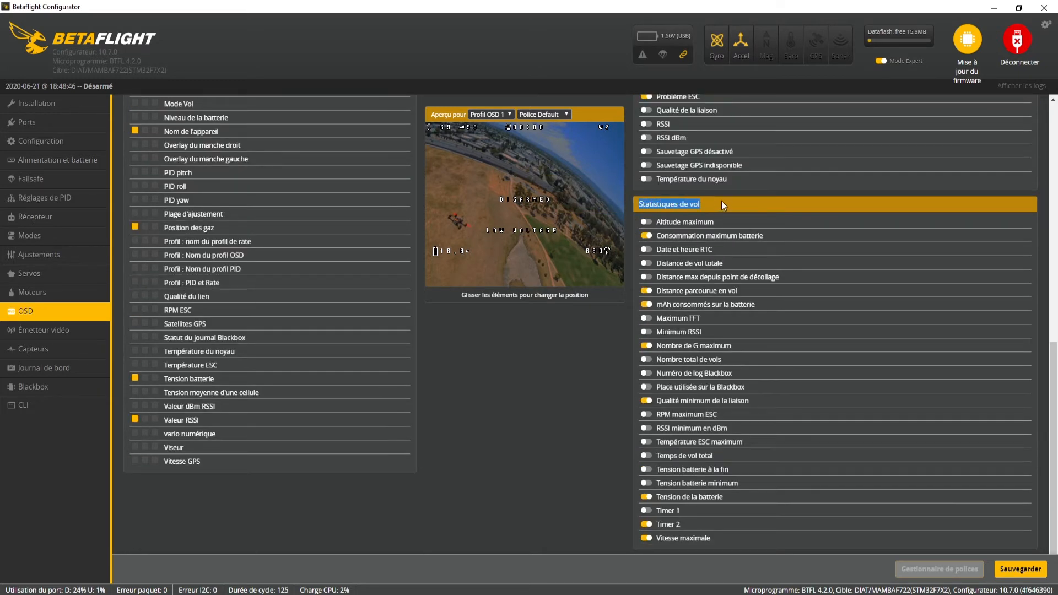
left_click(722, 200)
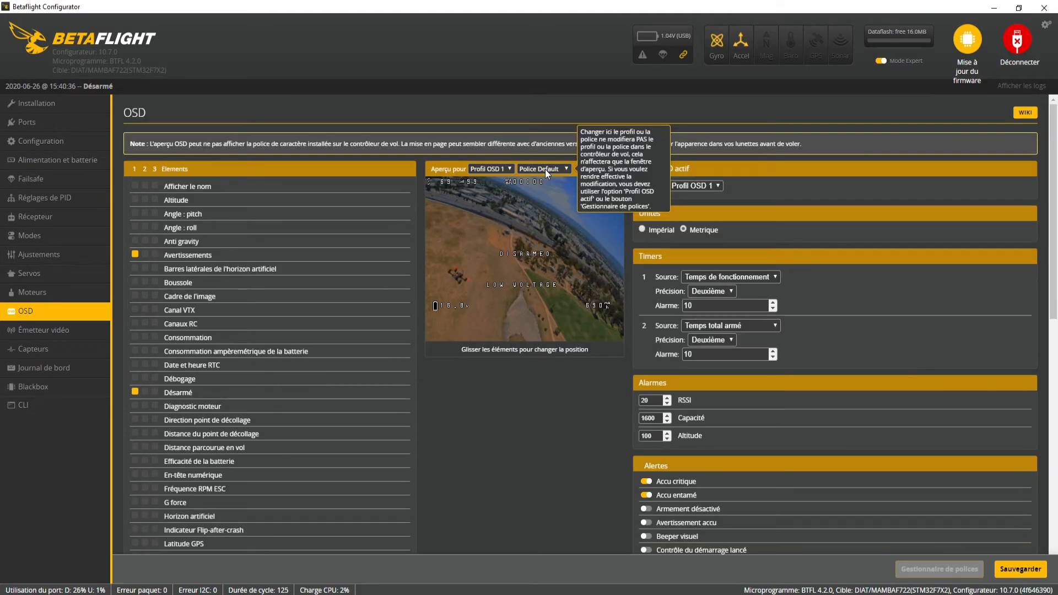
- Preview the OSD in Police Bold and Police Digital, then return the preview to Police Default
left_click(545, 170)
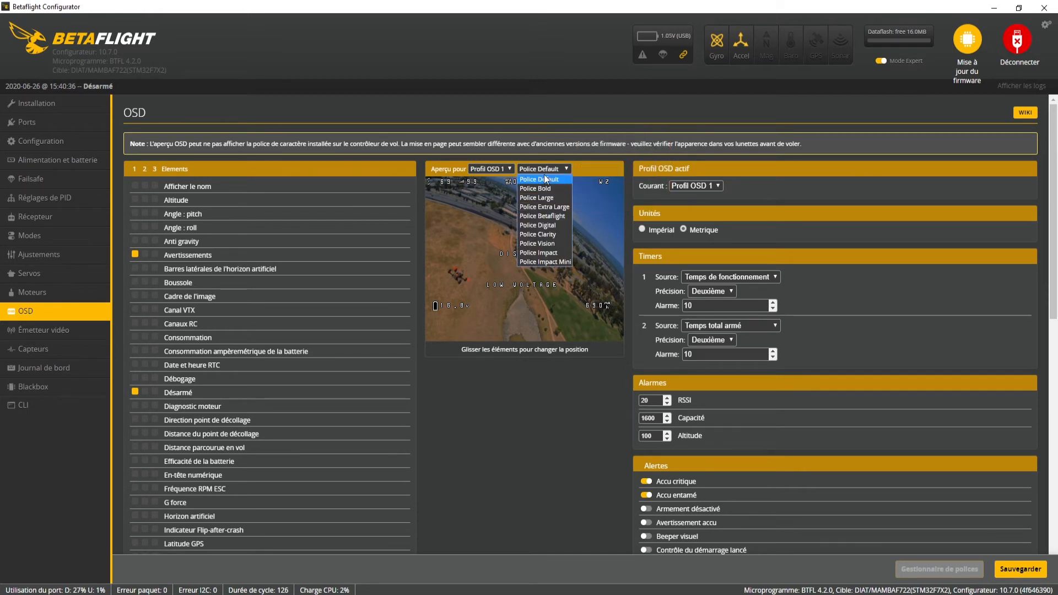
left_click(543, 189)
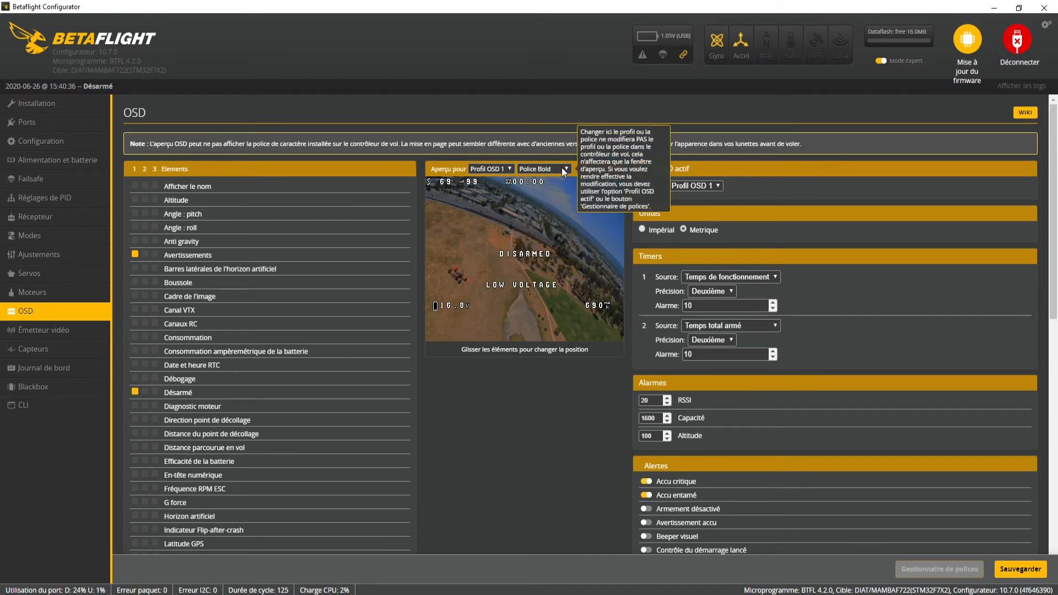
left_click(560, 167)
left_click(557, 226)
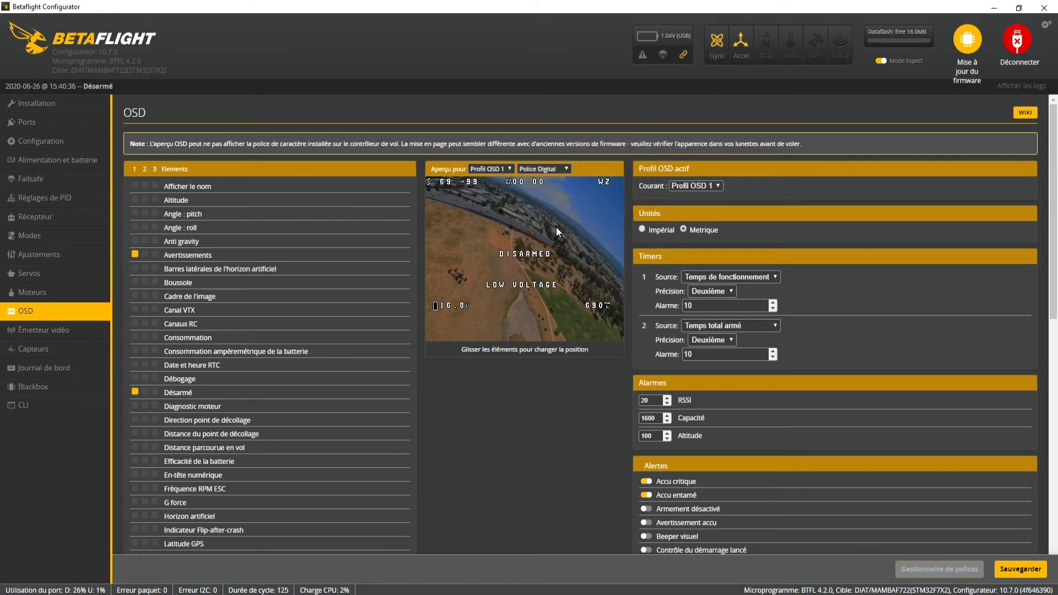
left_click(547, 169)
left_click(543, 180)
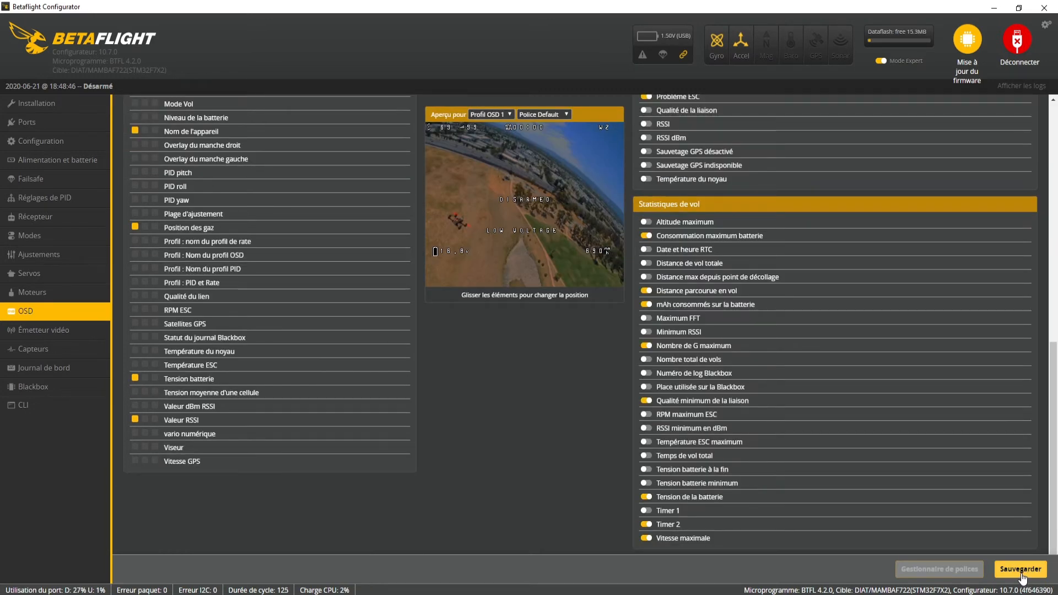
- Save the OSD settings and view the Émetteur vidéo configuration
left_click(1021, 570)
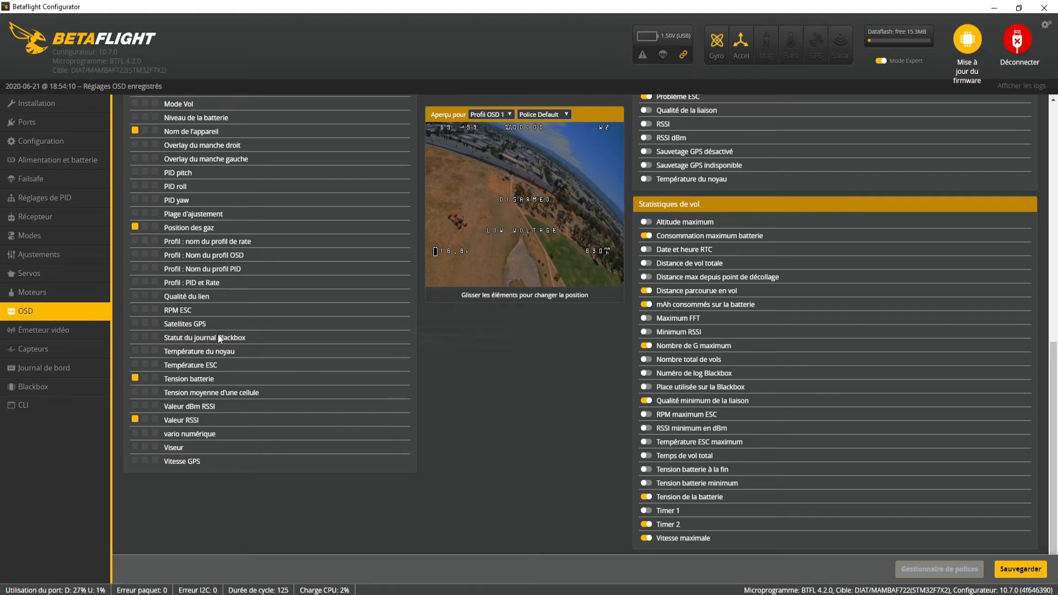
left_click(52, 333)
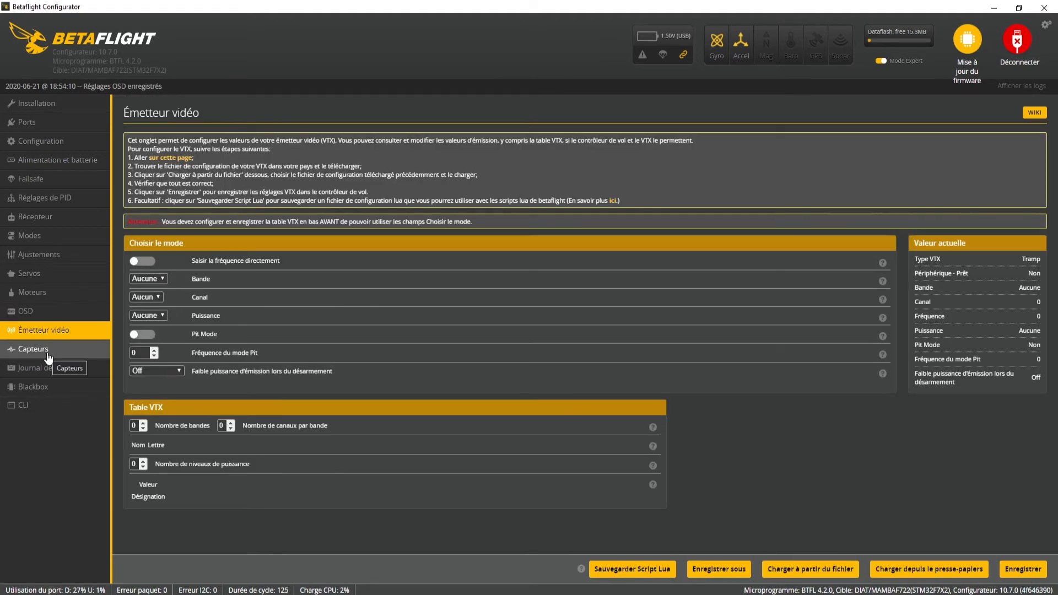
- Examine the Blackbox storage choices and keep Mémoire sur la carte selected
left_click(42, 368)
left_click(42, 387)
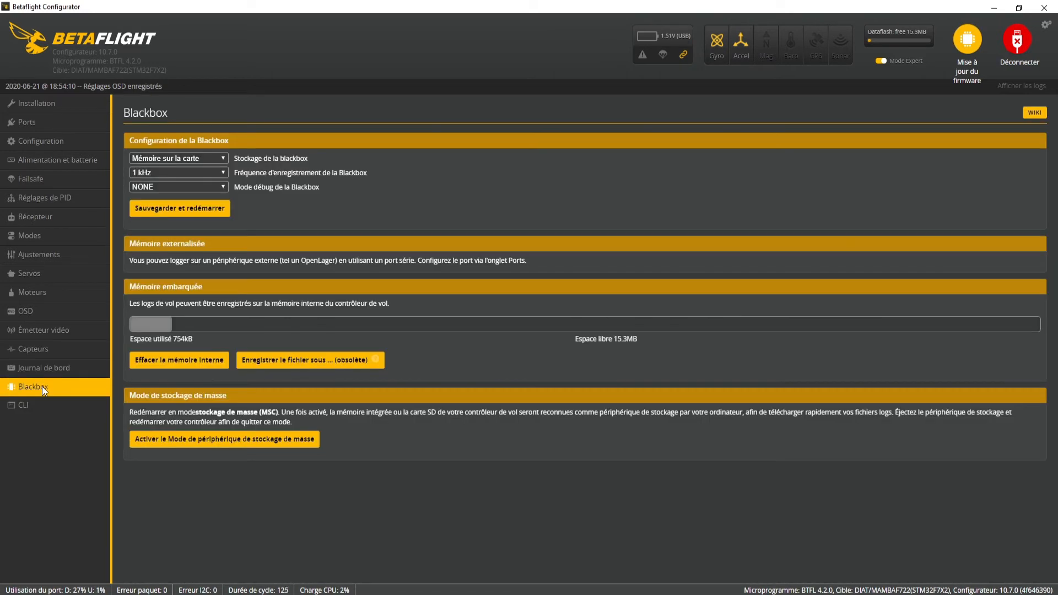
left_click(174, 160)
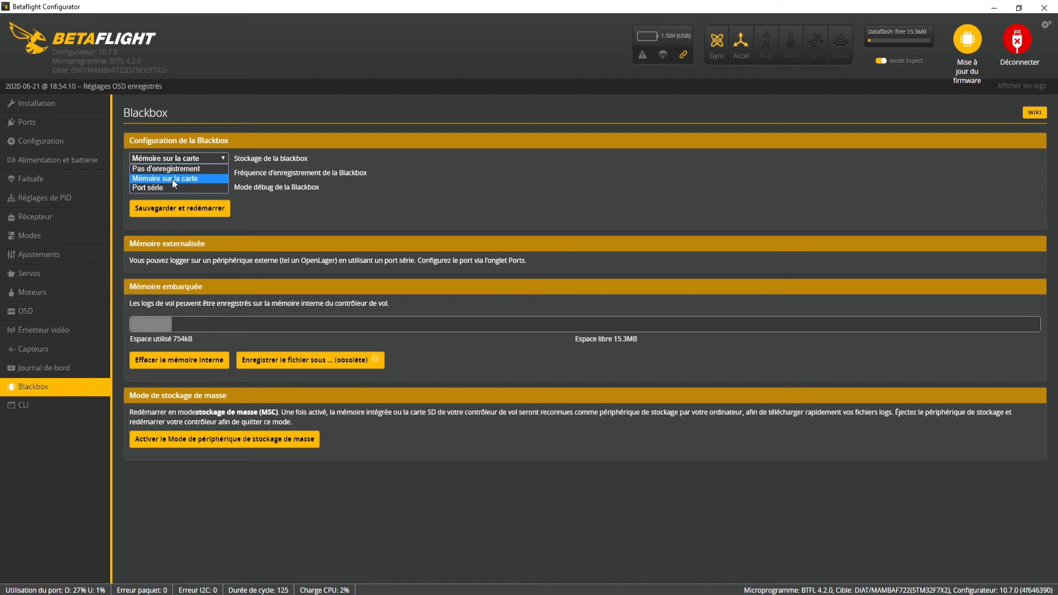
left_click(172, 179)
left_click(186, 159)
left_click(183, 160)
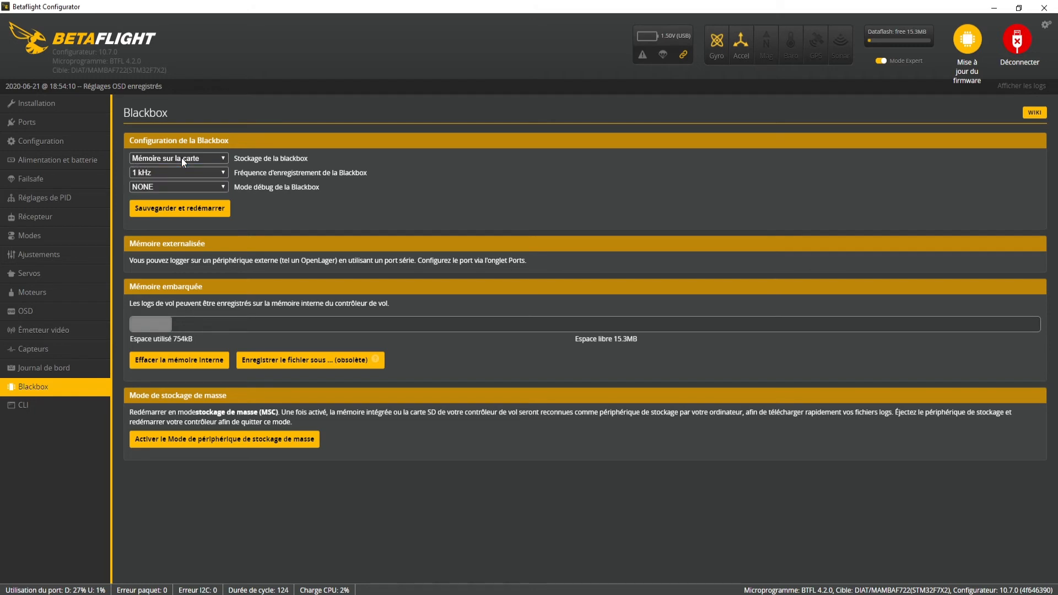
- Set the Blackbox recording frequency to 2 kHz and look through the available debug modes
left_click(180, 170)
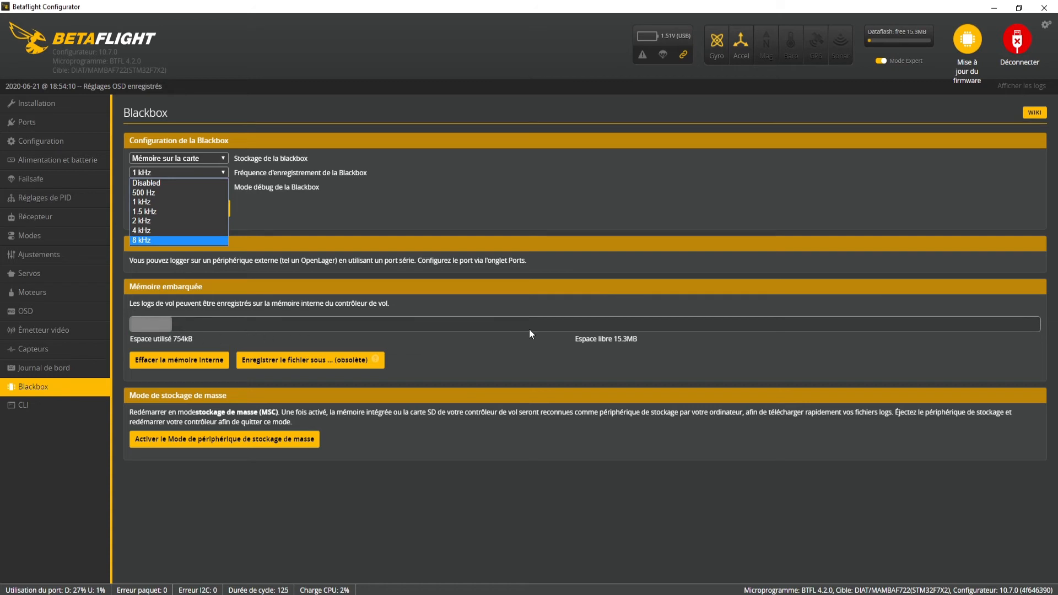
left_click(157, 220)
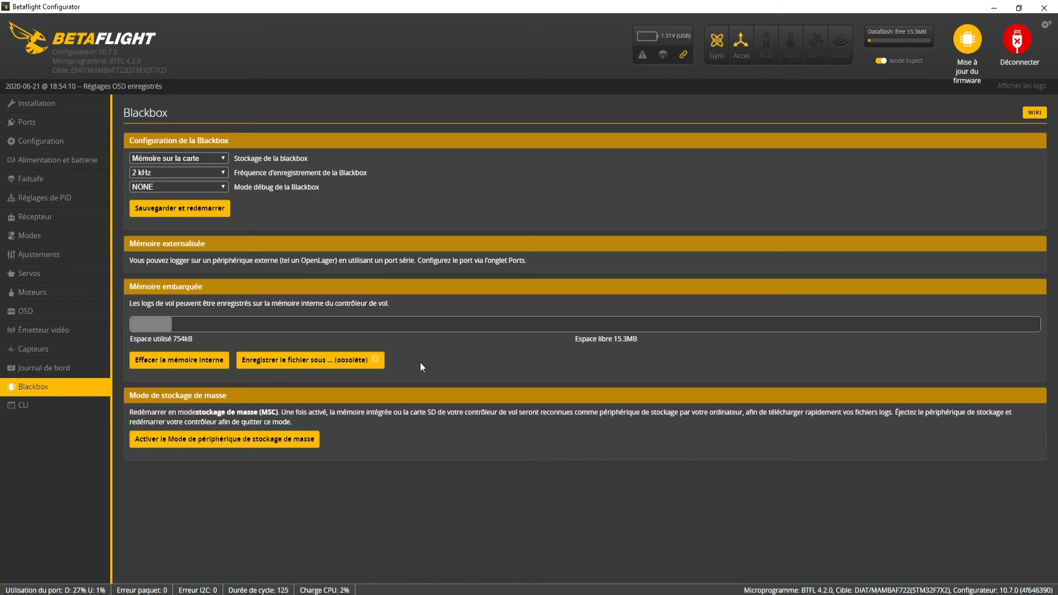
left_click(199, 171)
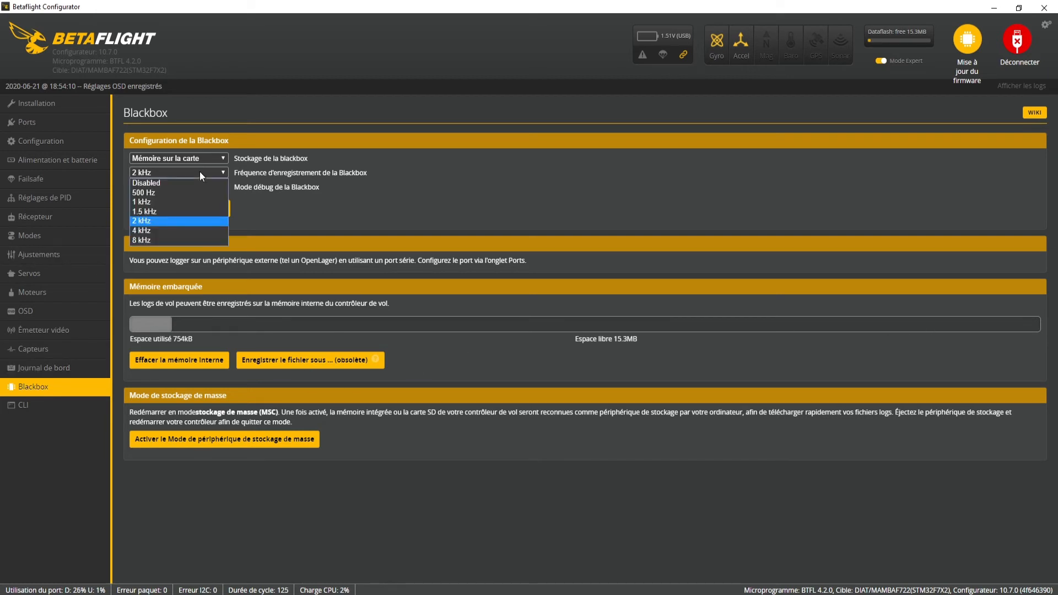
left_click(196, 173)
left_click(174, 174)
left_click(174, 173)
left_click(166, 186)
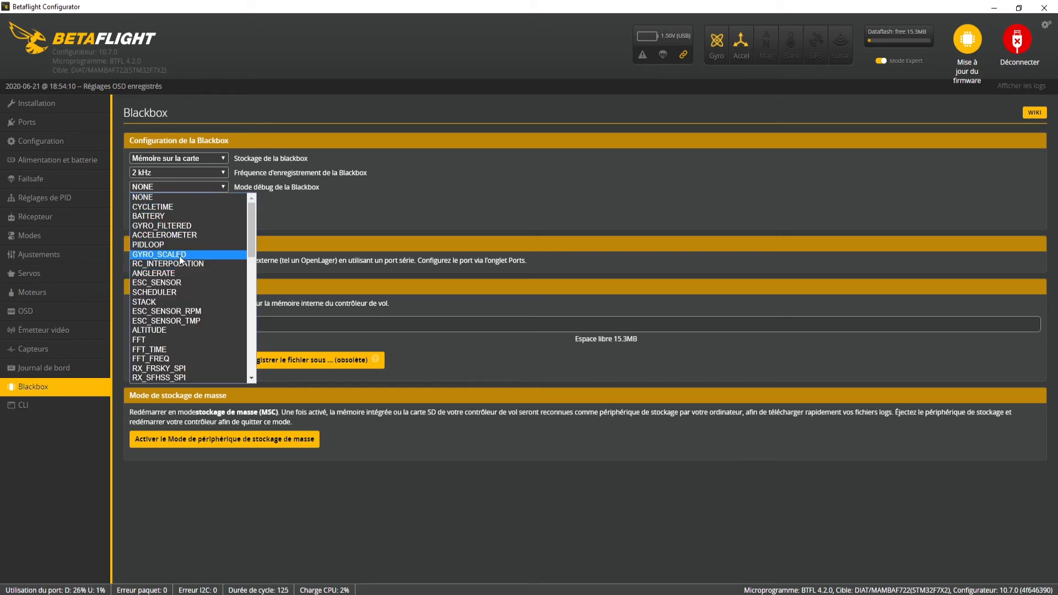
left_click(162, 185)
- Set the Blackbox storage to Pas d'enregistrement, then save and reboot the flight controller
left_click(180, 158)
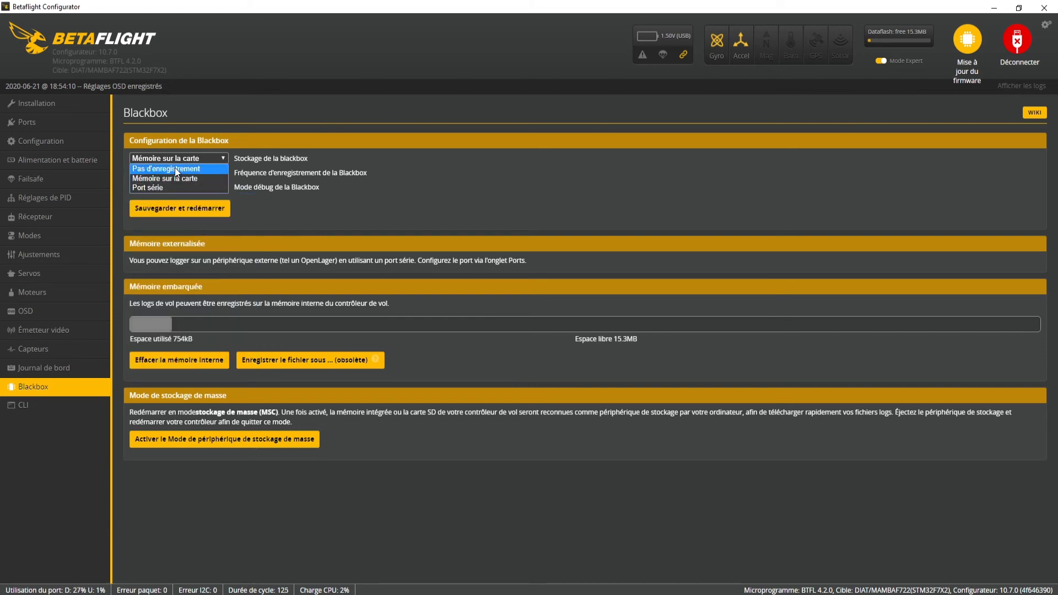
left_click(175, 168)
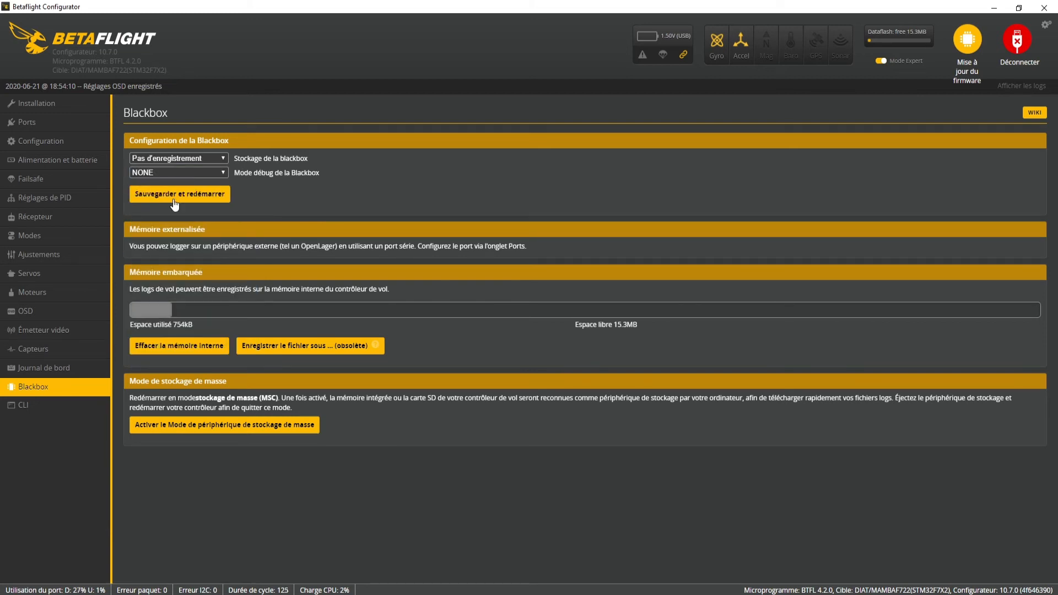
left_click(152, 194)
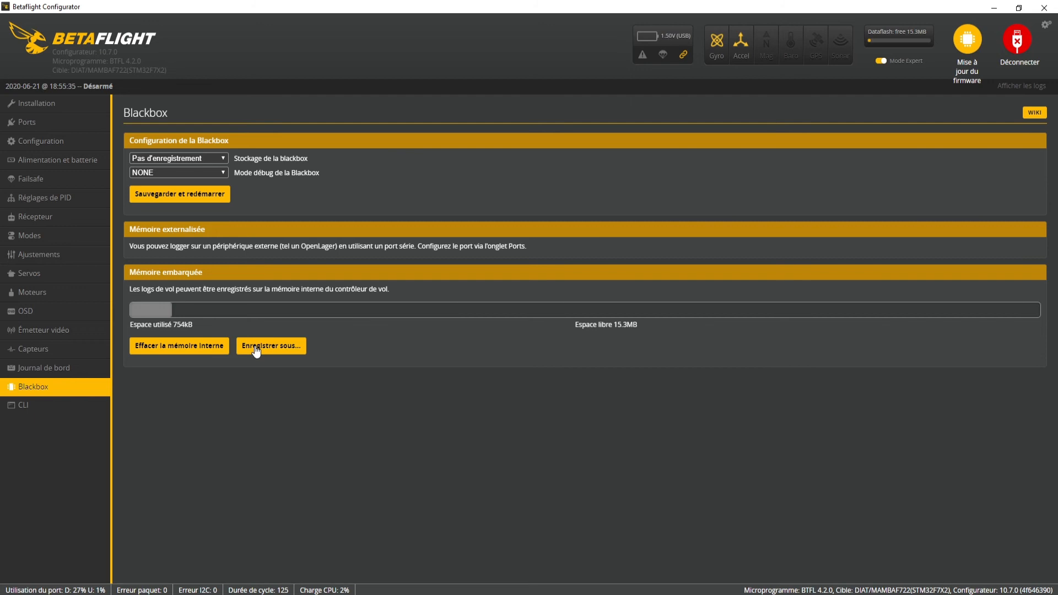
- Erase the flight controller's internal Blackbox memory and confirm the deletion
left_click(179, 349)
left_click(464, 330)
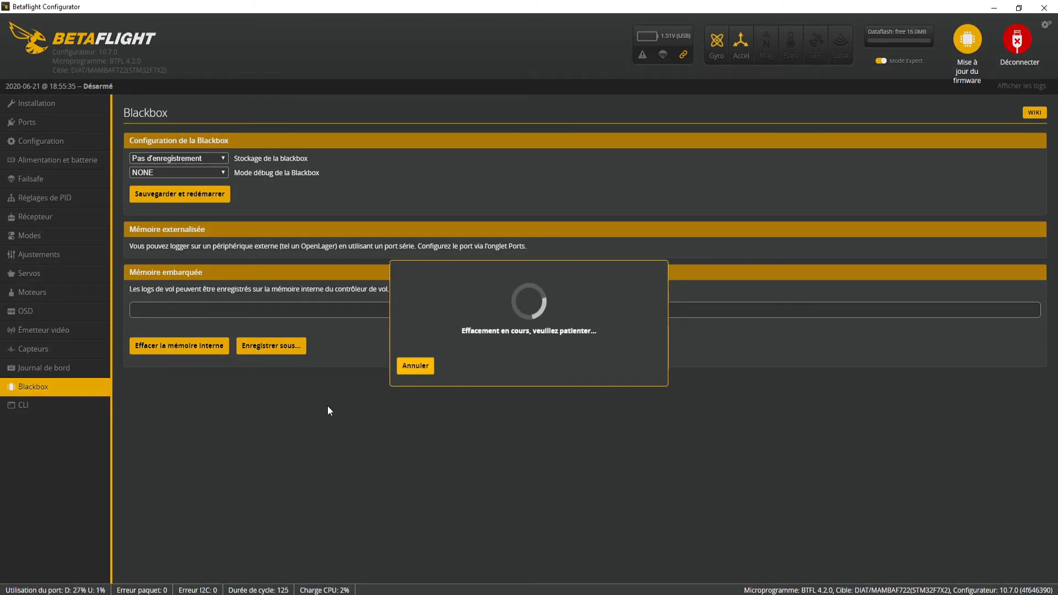